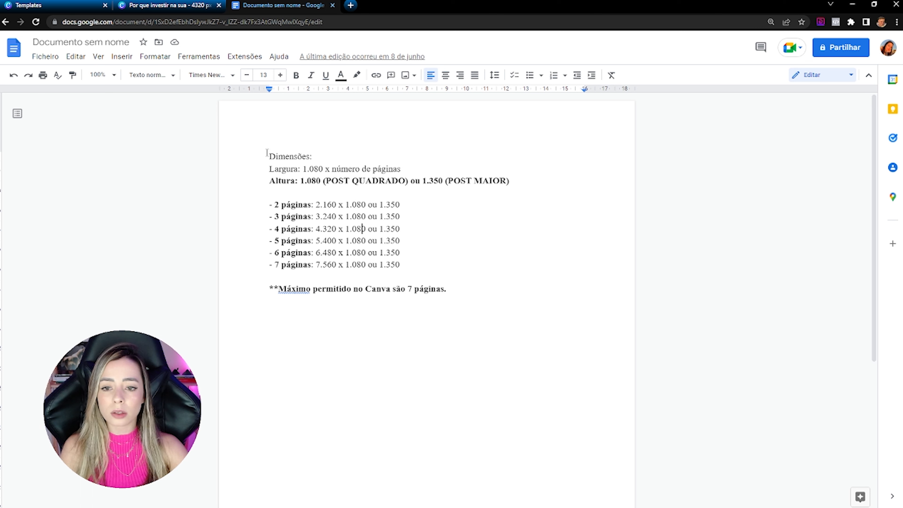
Examine the carousel dimensions listed per page count in the document, focusing on the width and height options for 4 pages
click(469, 288)
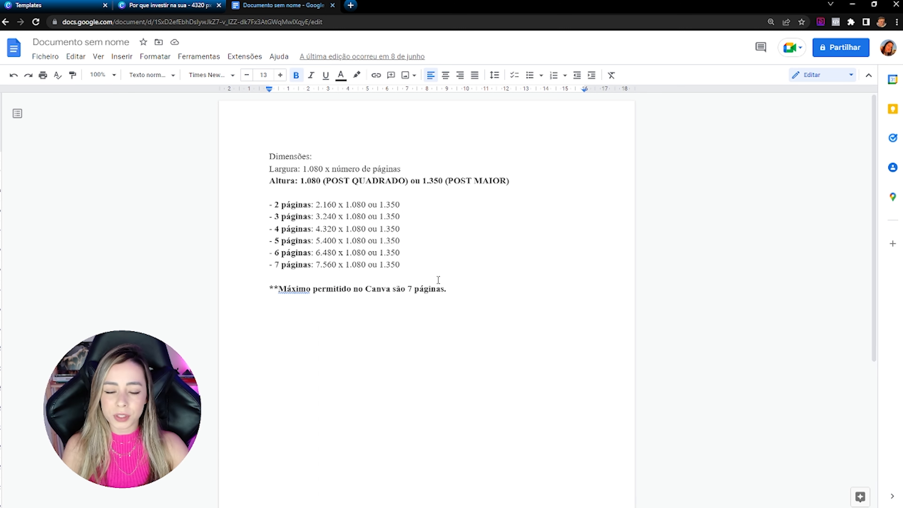
drag(271, 265, 402, 267)
click(421, 244)
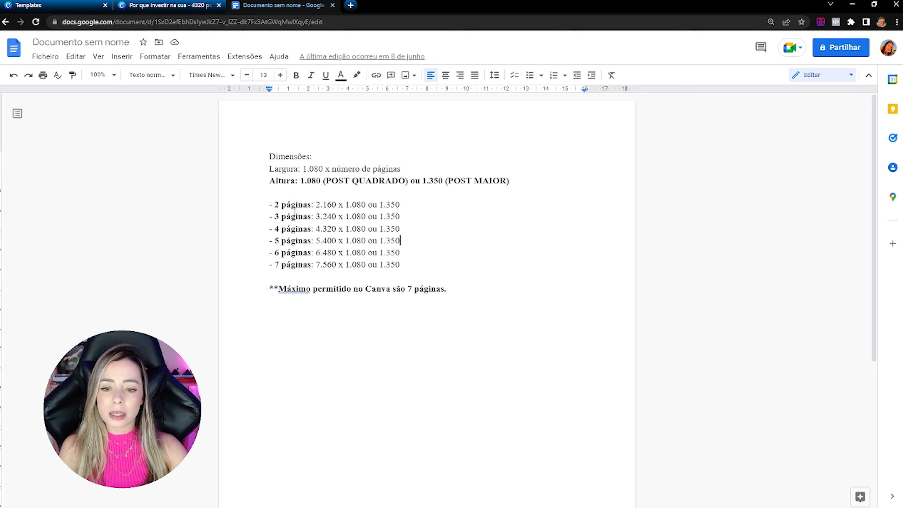
drag(273, 229, 315, 227)
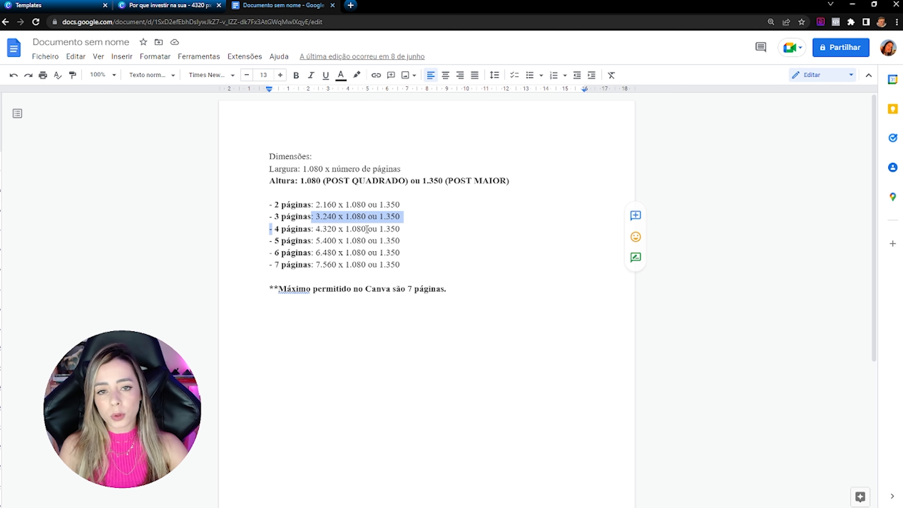
drag(311, 229, 401, 229)
click(324, 228)
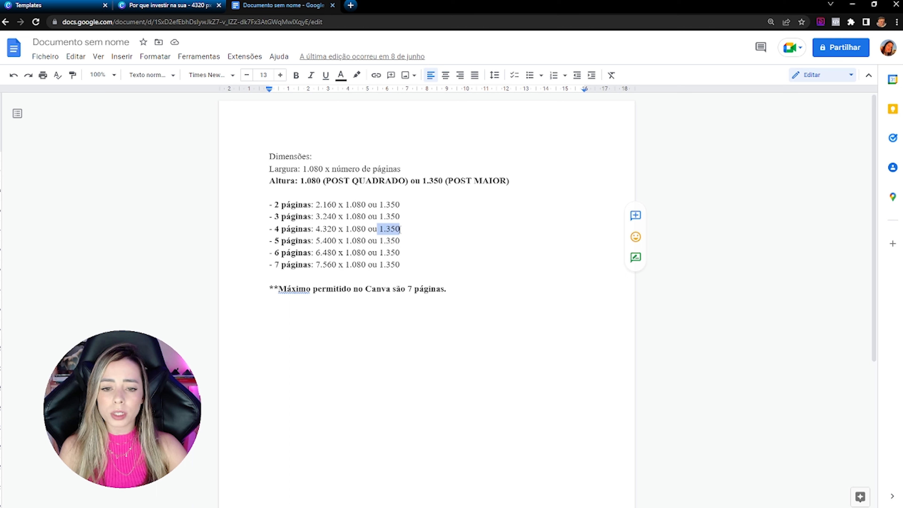
drag(343, 229, 367, 229)
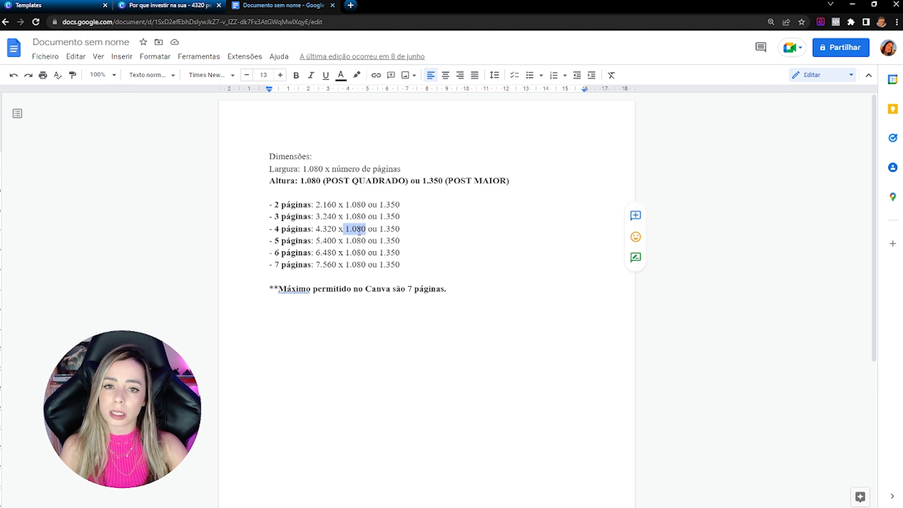
drag(377, 229, 406, 229)
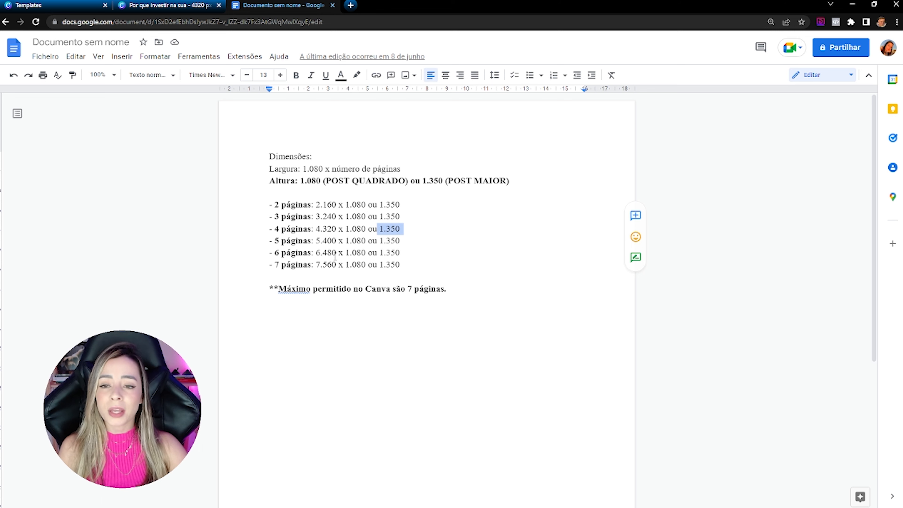
Create a blank custom-size Canva design 4320 px wide and 1350 px high, using the 4-page width from the dimensions document
click(166, 5)
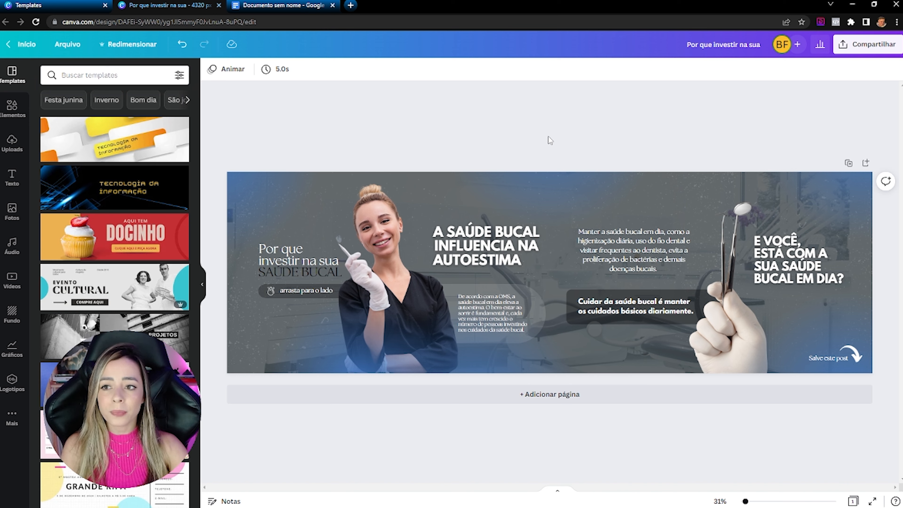
click(67, 8)
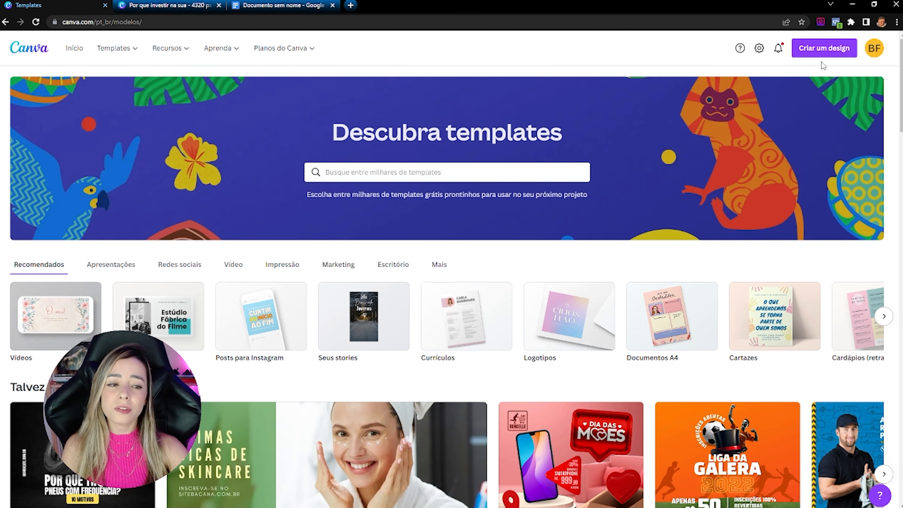
click(824, 50)
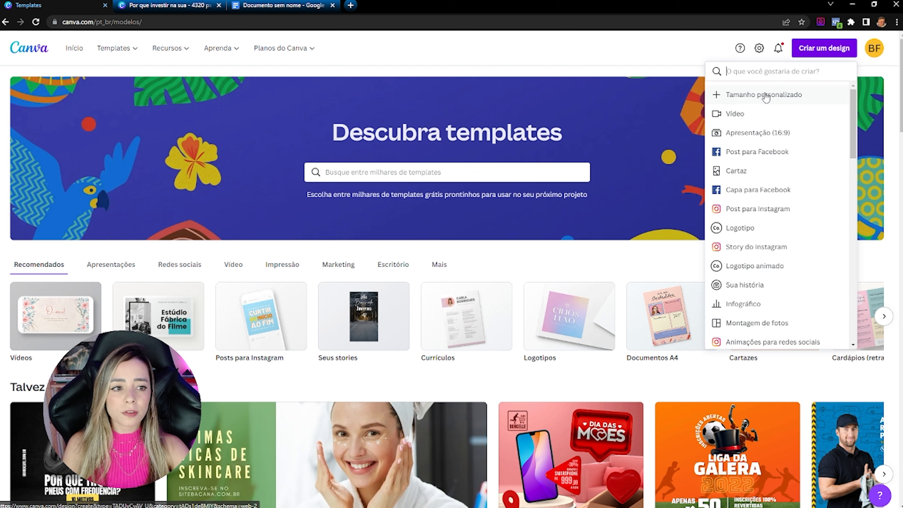
click(776, 95)
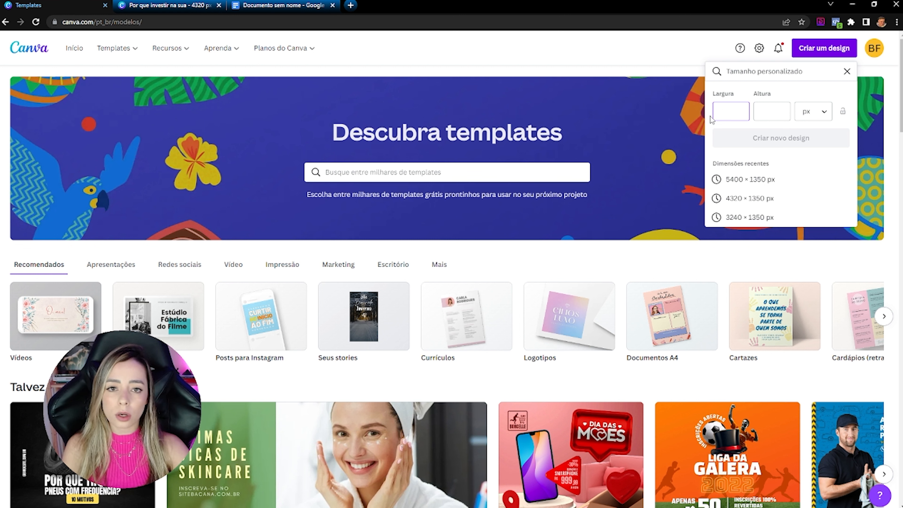
click(281, 5)
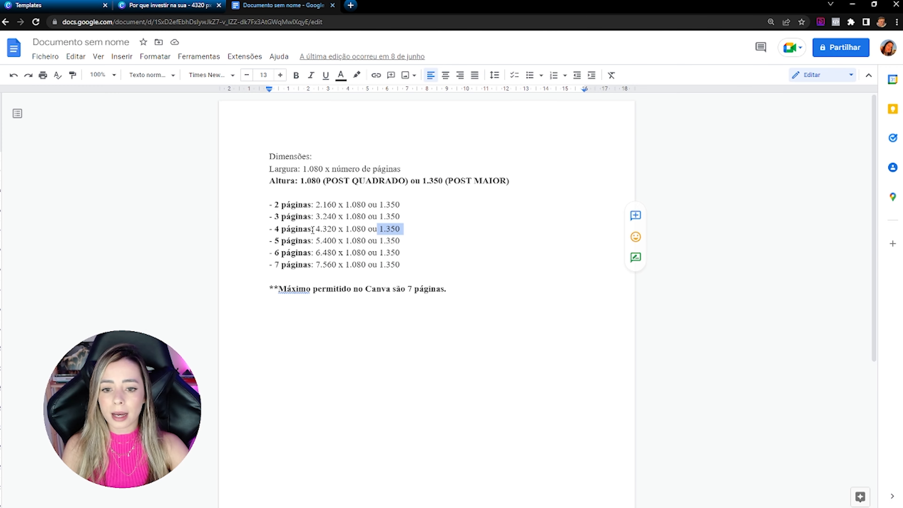
drag(312, 230, 339, 229)
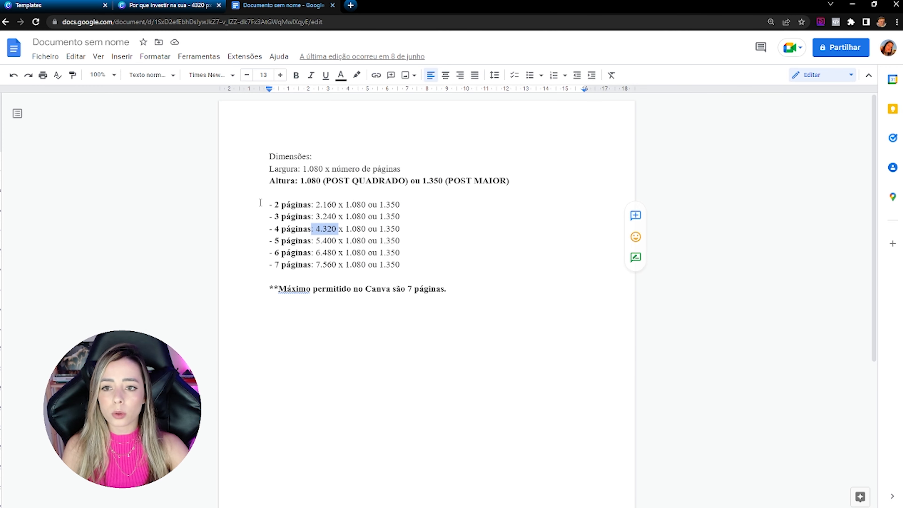
click(78, 5)
text(4320)
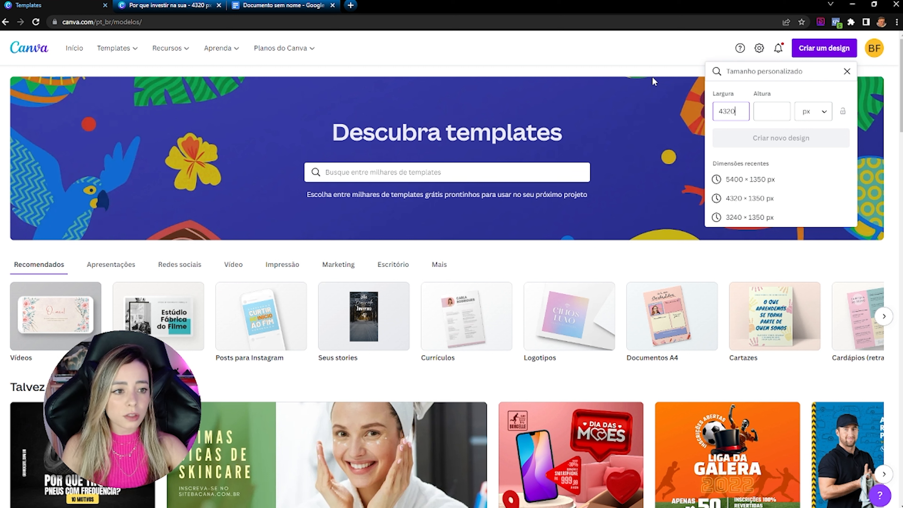
click(782, 107)
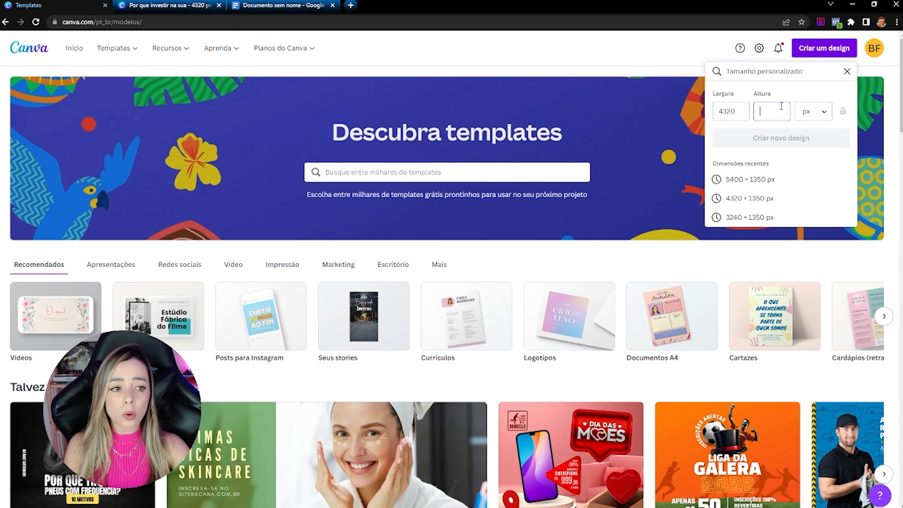
text(1350)
click(750, 138)
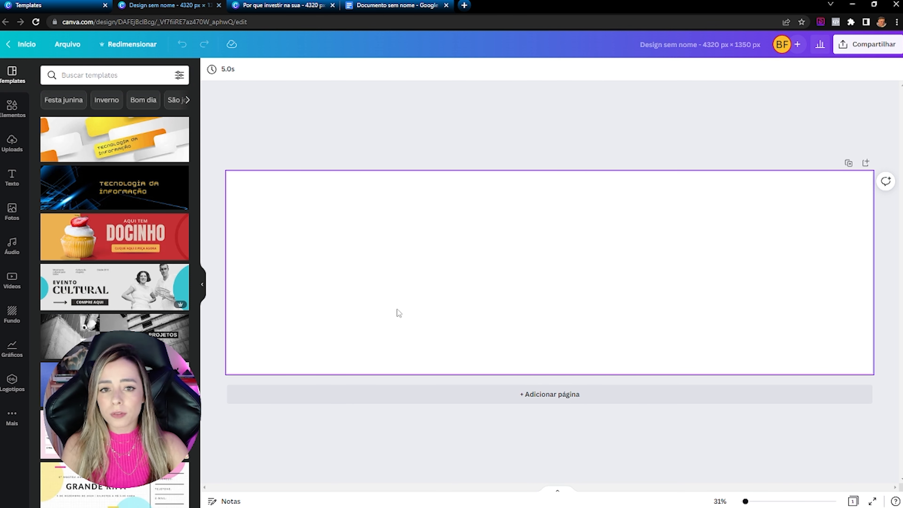
Show the rulers and guides in the new design and place a vertical guide at 1080 px
click(71, 41)
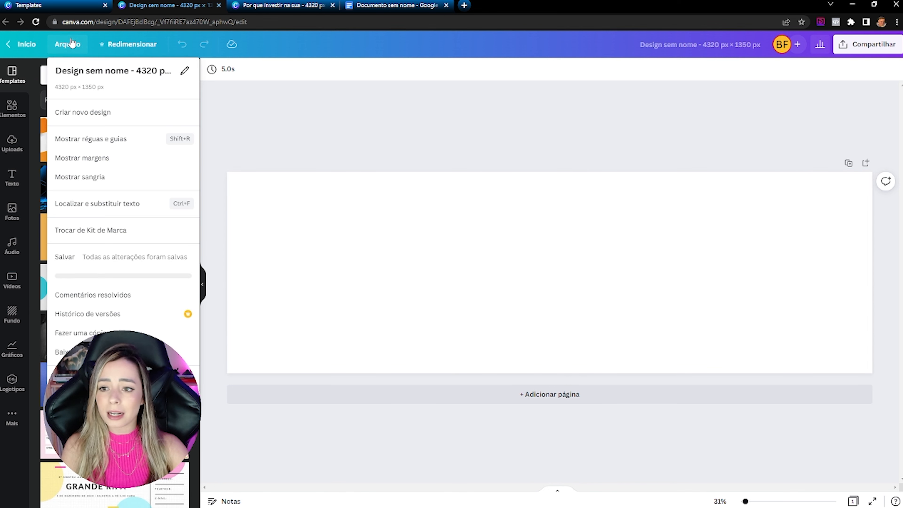
click(123, 139)
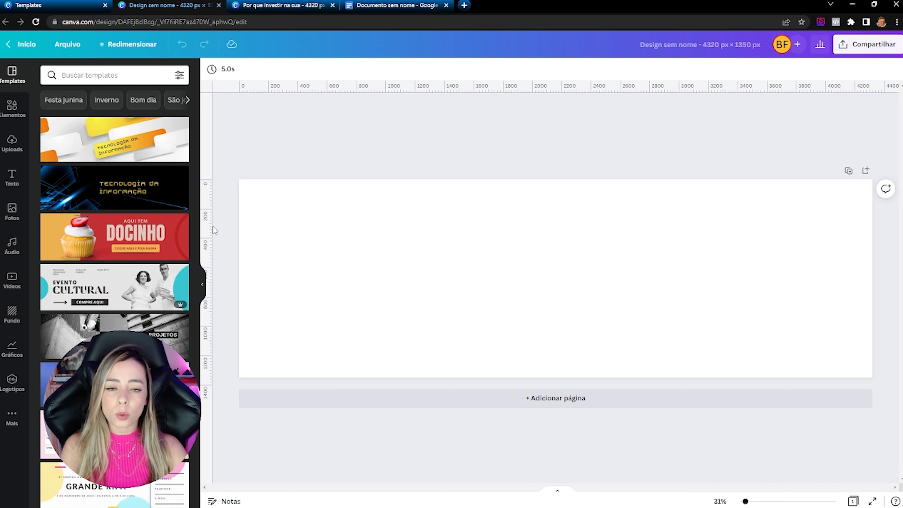
drag(210, 232, 397, 251)
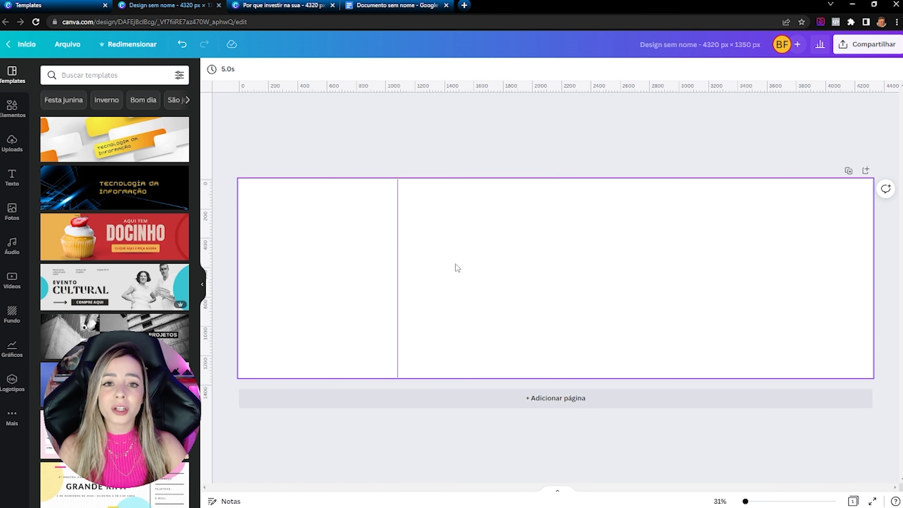
Add vertical guides at 2160 px and 3240 px, following the 2-page and 3-page widths in the dimensions document
click(352, 10)
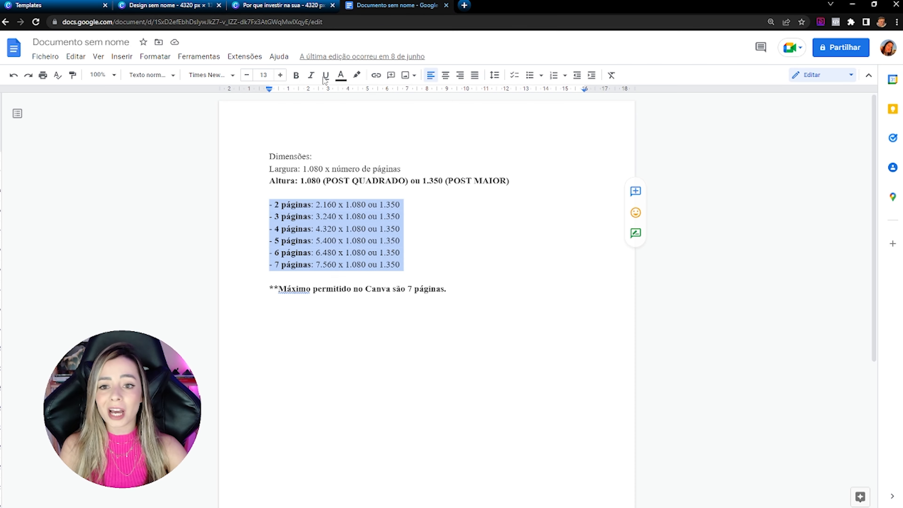
click(312, 198)
drag(316, 204, 335, 201)
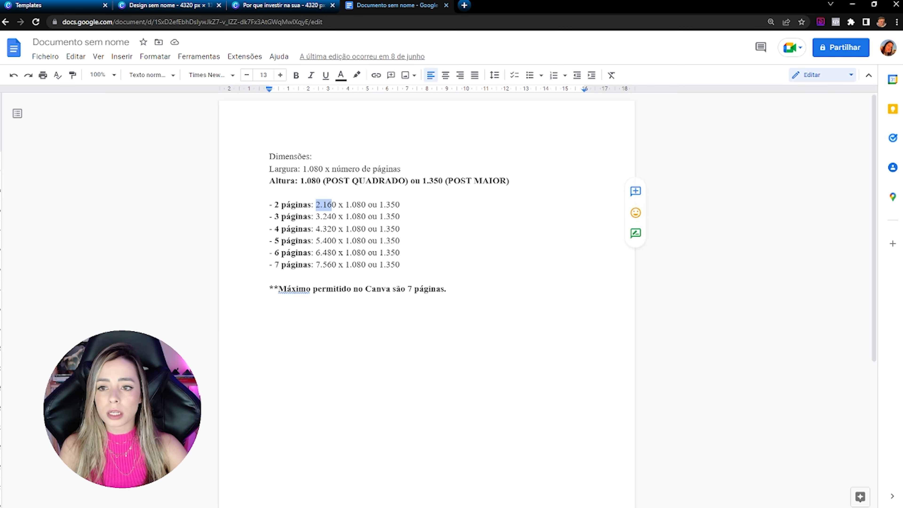
click(158, 5)
drag(210, 228, 530, 228)
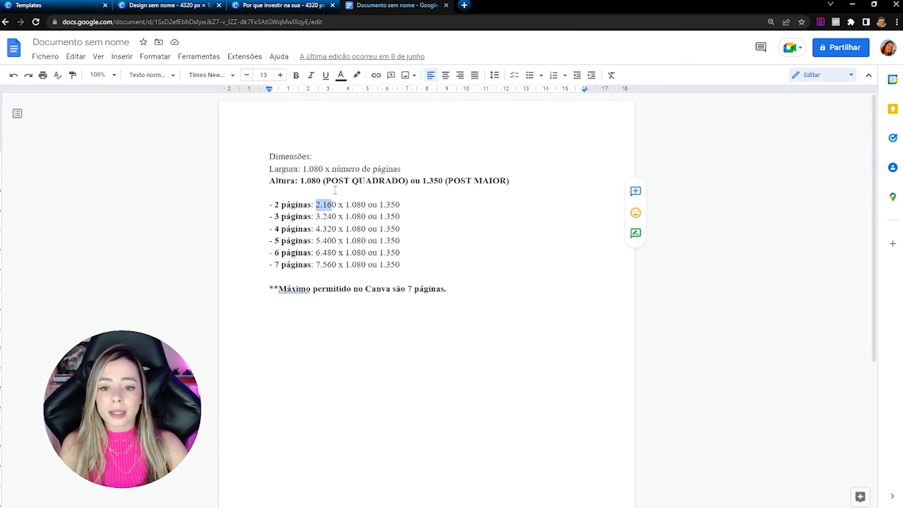
drag(312, 217, 340, 218)
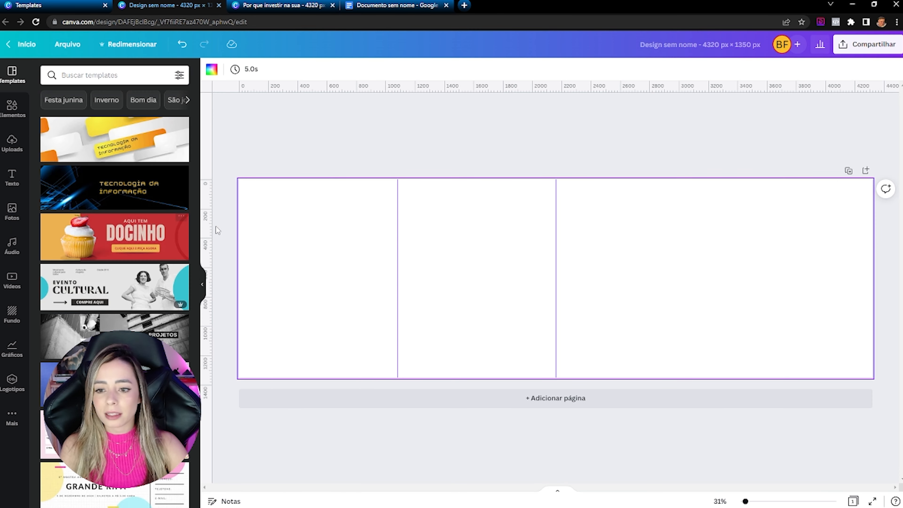
drag(208, 226, 714, 191)
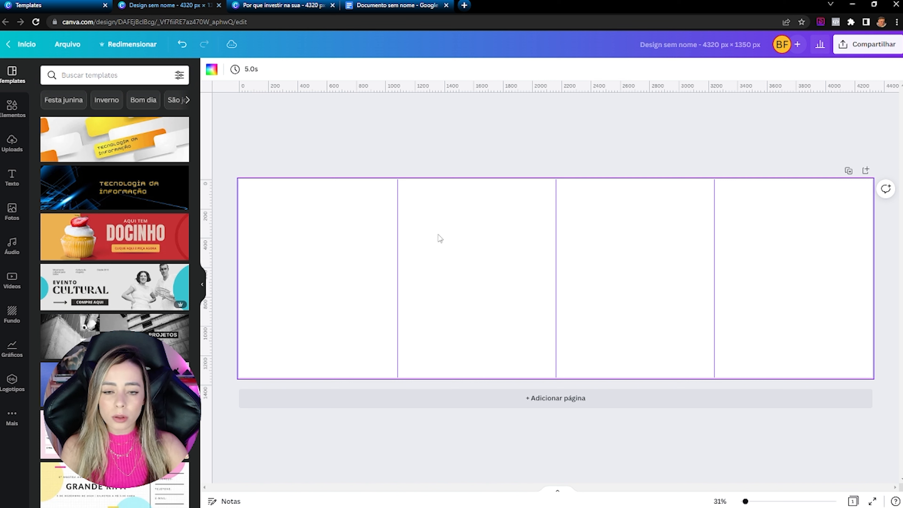
Add a square shape, enlarge it to 1080 × 1080 px and fit it, vertically centred, into the first page section
click(12, 107)
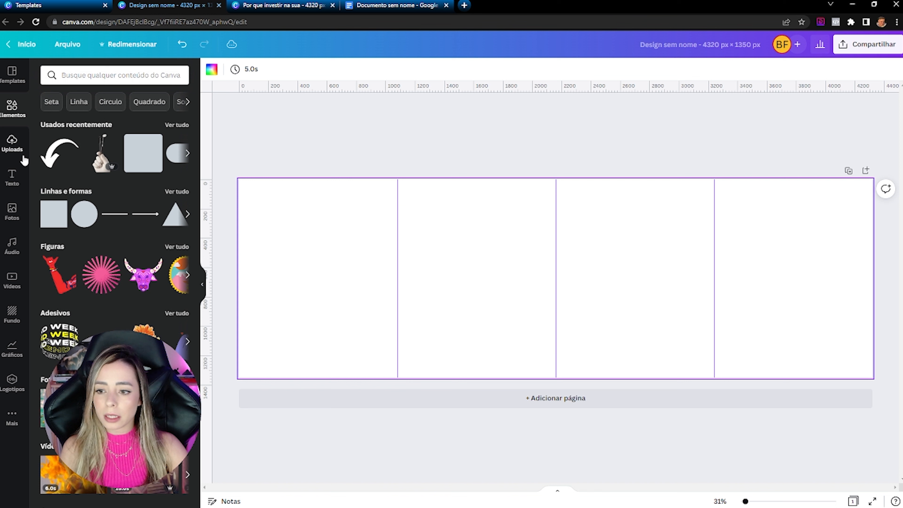
click(51, 218)
drag(538, 262, 275, 251)
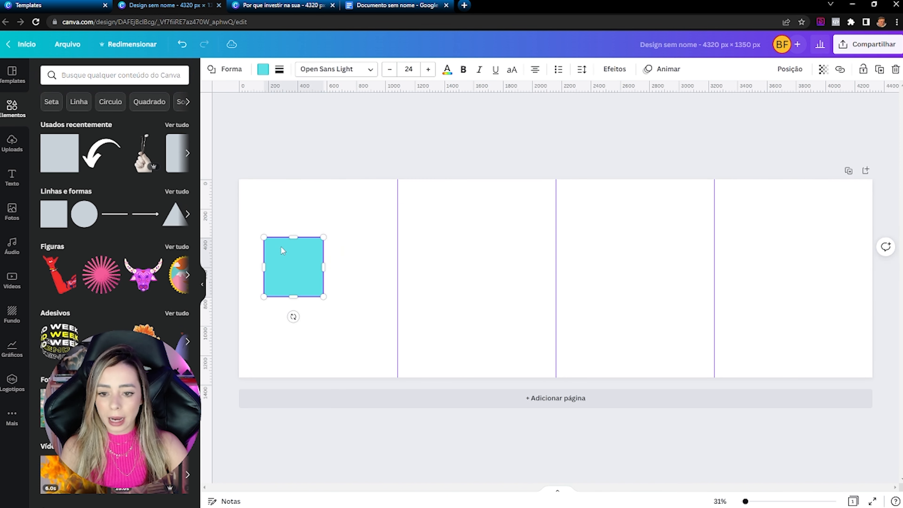
drag(323, 297, 411, 357)
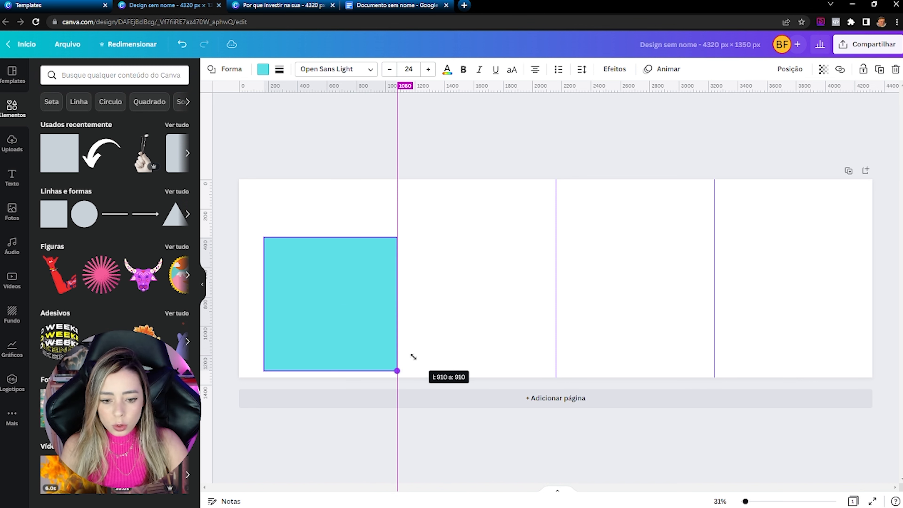
drag(263, 237, 233, 219)
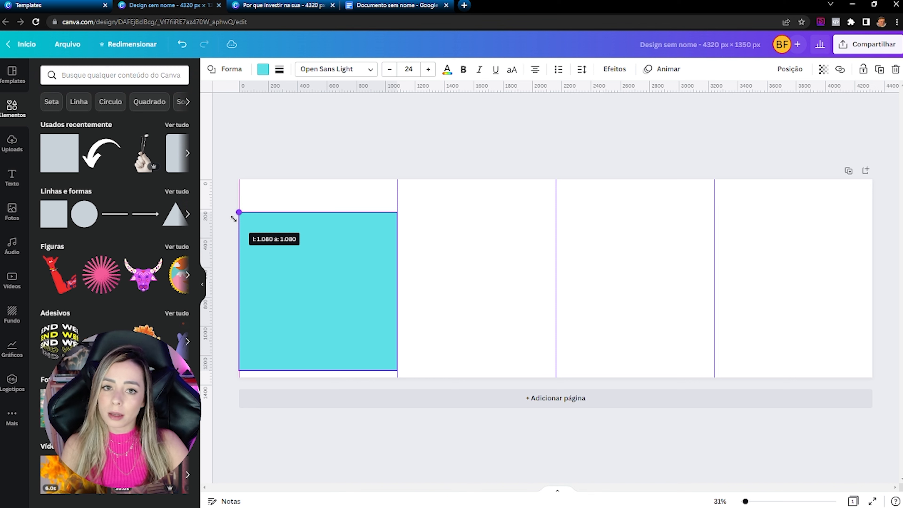
drag(297, 279, 297, 266)
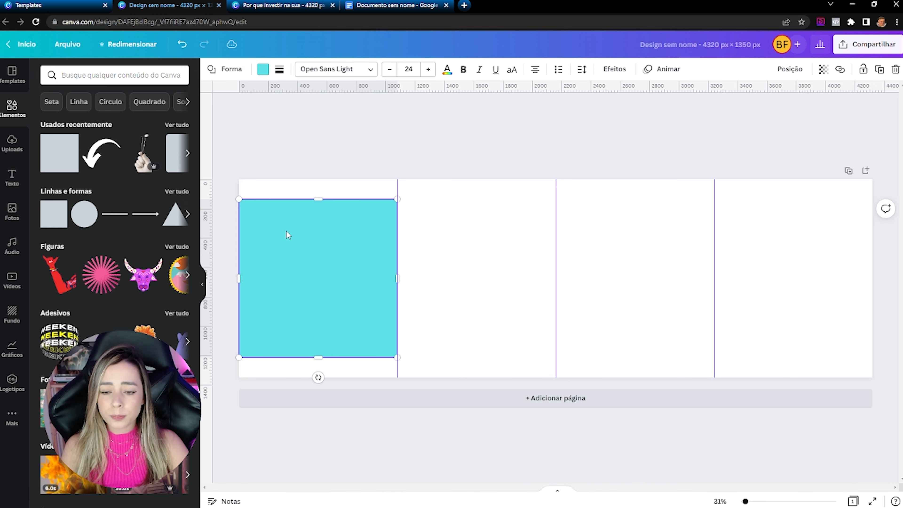
Place horizontal guides along the square's upper and lower edges and delete the square
drag(331, 87, 329, 199)
drag(338, 89, 324, 357)
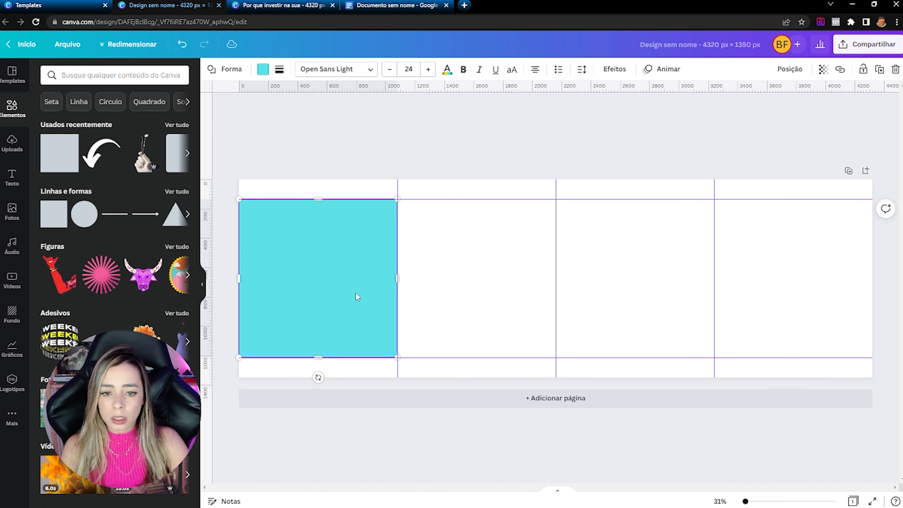
key(Delete)
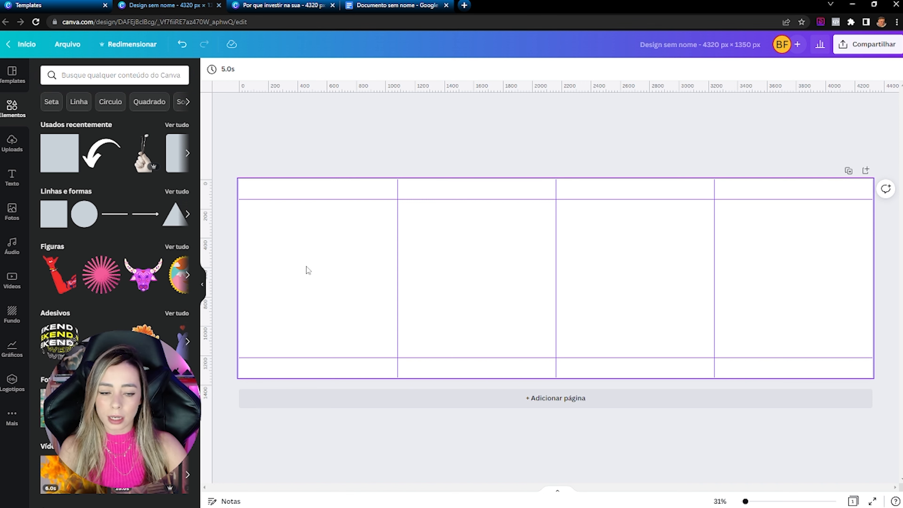
Add a blank second page to the "Por que investir na sua" design and show its rulers and guides
click(250, 8)
click(587, 395)
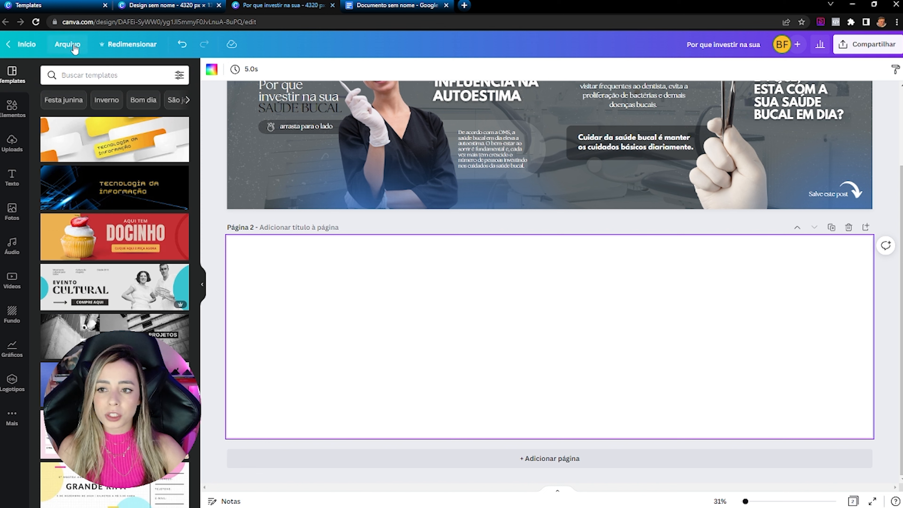
click(68, 44)
click(88, 139)
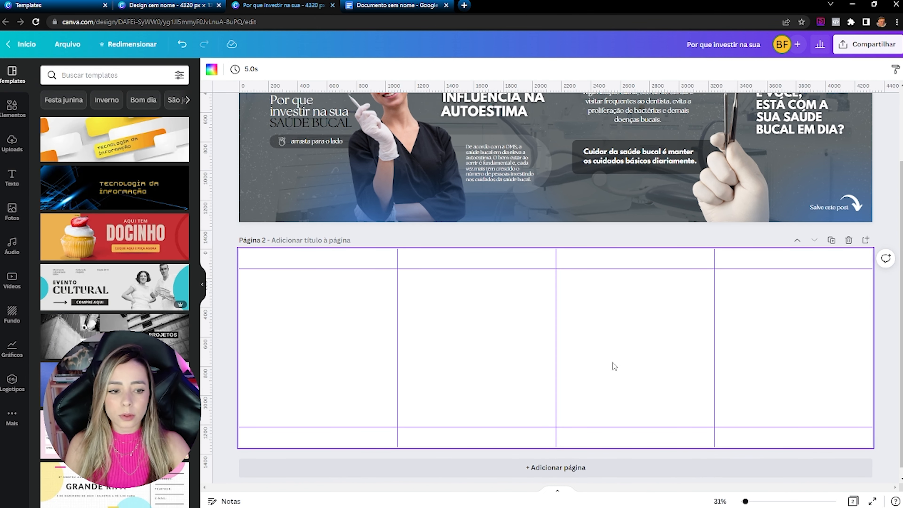
Insert the uploaded dental office photo on page 2 and enlarge it from the page's upper-left corner to span the full width
scroll(362, 275, up, 3)
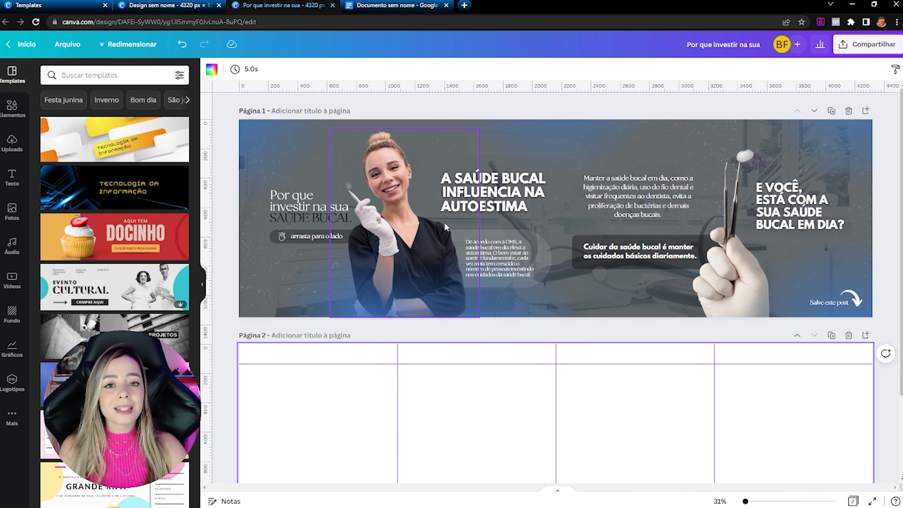
scroll(363, 361, down, 3)
click(12, 143)
click(148, 184)
click(202, 285)
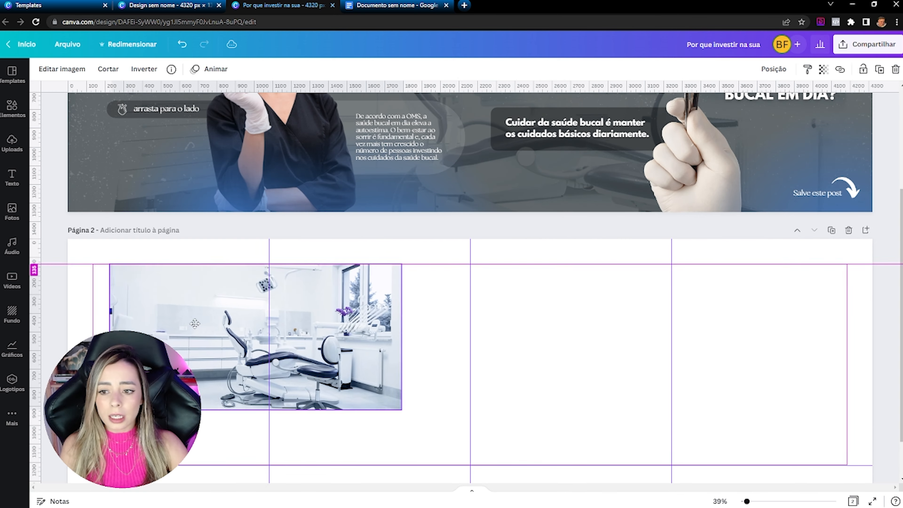
drag(202, 325, 155, 303)
drag(360, 388, 868, 480)
scroll(154, 198, up, 5)
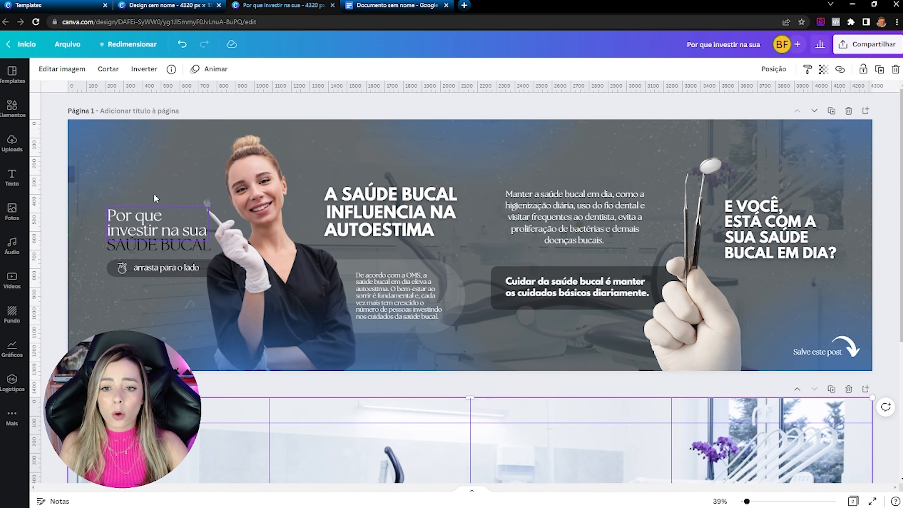
Add a square shape to page 2, colour it the document's dark grey and stretch it over the entire page
click(11, 109)
click(89, 150)
click(263, 69)
click(178, 119)
drag(556, 338, 268, 269)
drag(298, 299, 707, 437)
drag(707, 338, 873, 338)
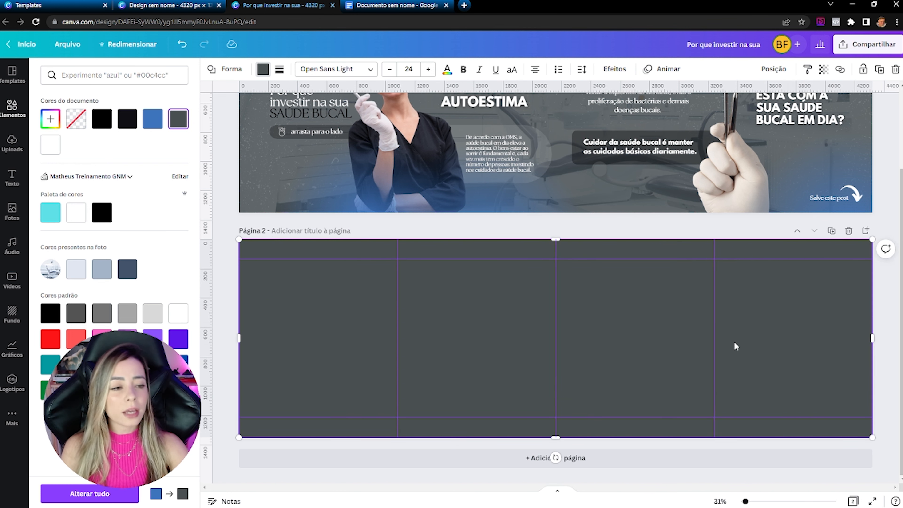
Set the dark grey overlay's transparency to 85 so the dental office photo shows through
click(823, 70)
mouse_move(820, 107)
mouse_down()
mouse_move(802, 107)
mouse_move(809, 114)
mouse_up()
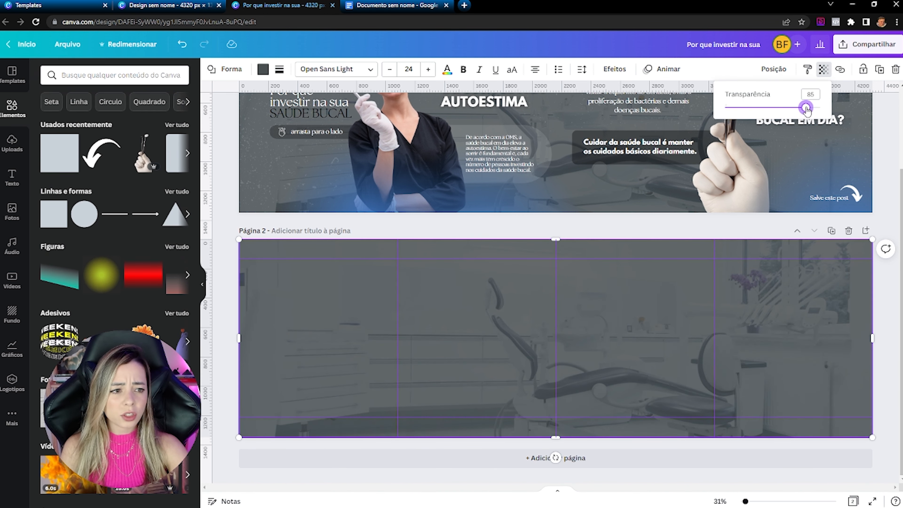
click(498, 322)
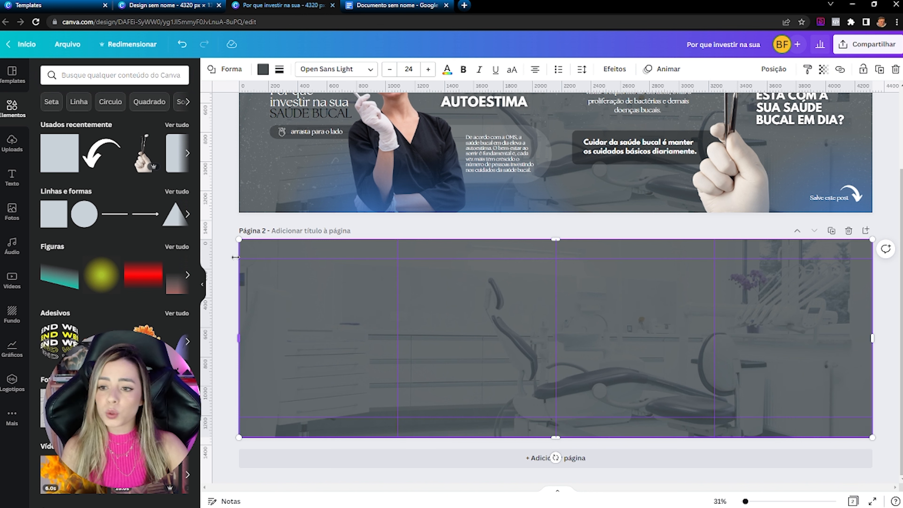
Search the elements for "textura", insert a speckled texture on page 2 and recolour it white
click(89, 79)
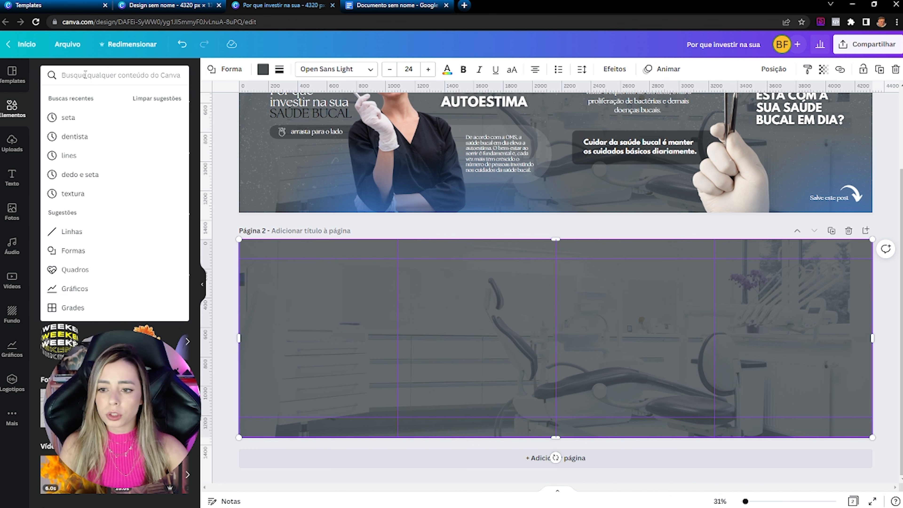
click(125, 193)
scroll(89, 284, down, 2)
click(60, 341)
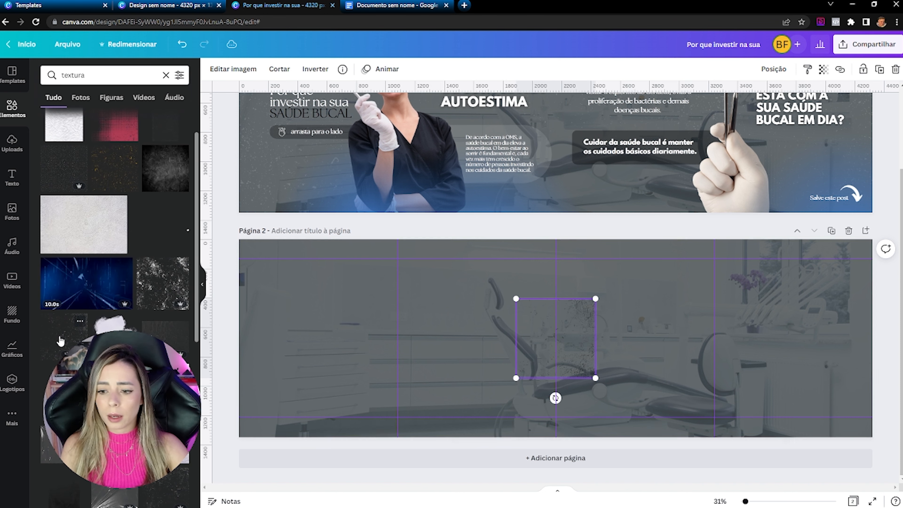
drag(540, 348, 291, 313)
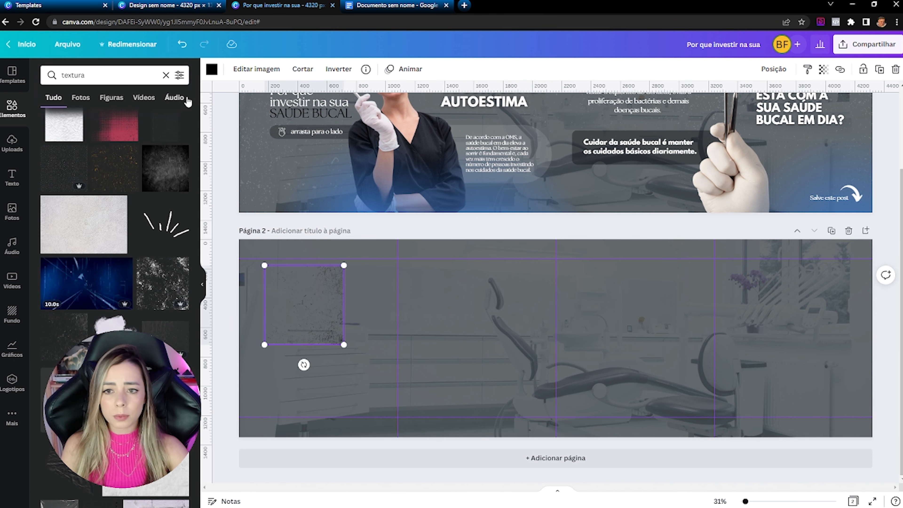
click(212, 70)
click(178, 119)
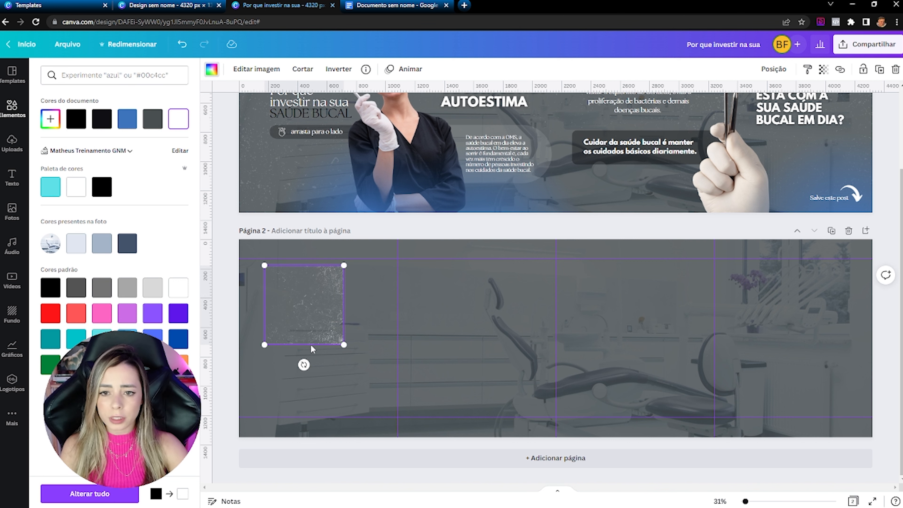
Enlarge the white texture to full page height at the page's left edge and set its transparency to 15
drag(320, 326, 461, 417)
key(1)
key(5)
click(298, 302)
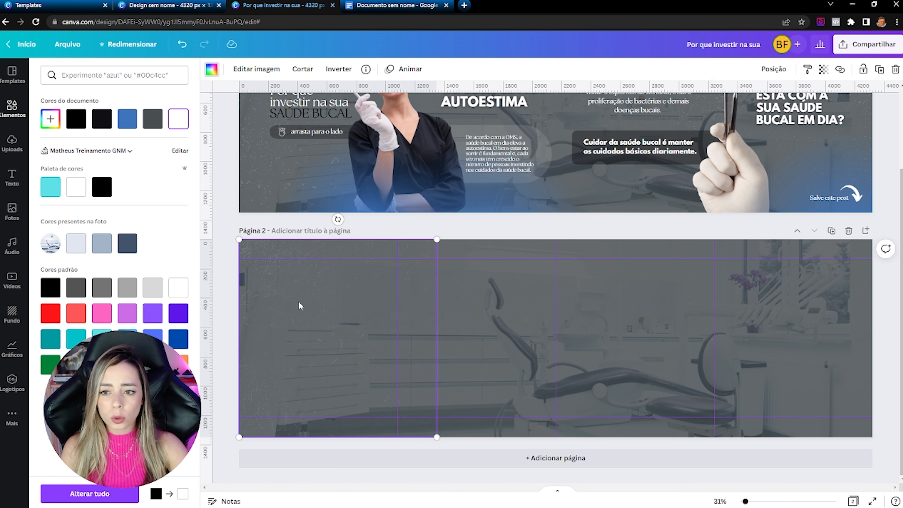
Duplicate the white texture and place the copies side by side to cover the rest of page 2
click(879, 71)
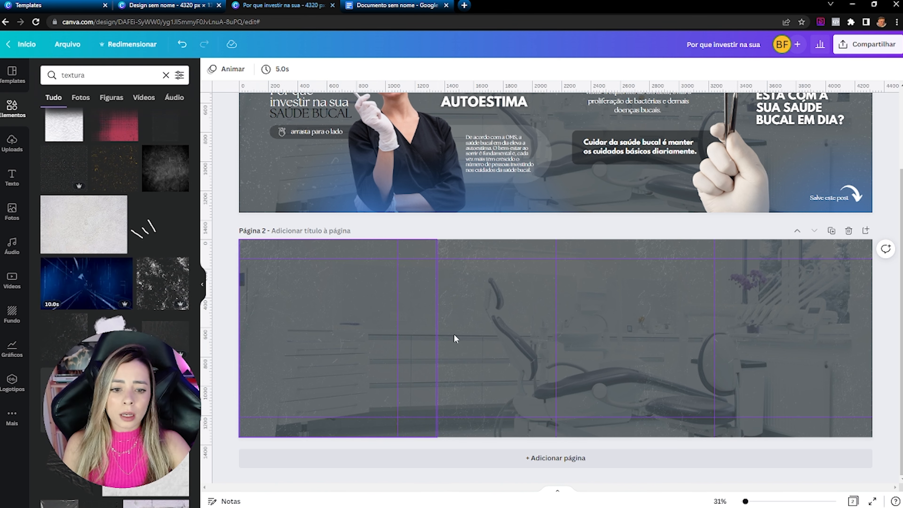
click(495, 349)
click(278, 230)
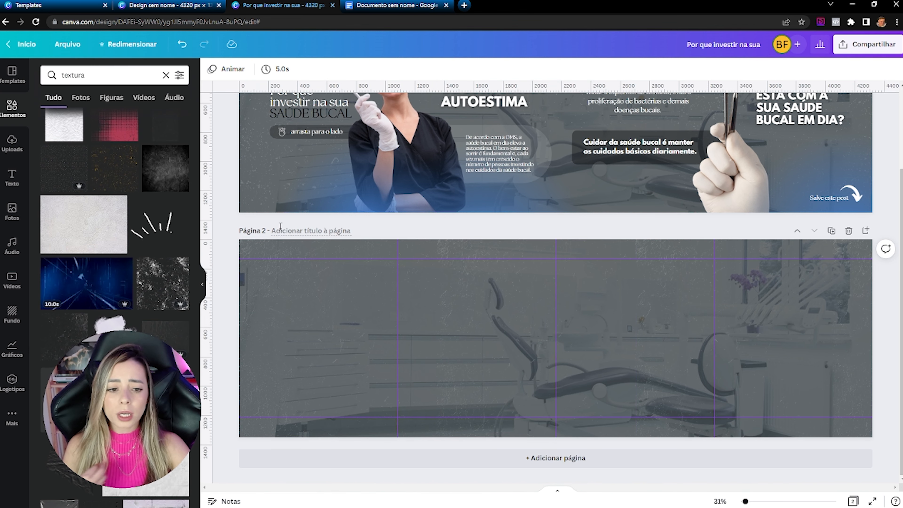
Search the photo library for "DENTISTA" with one filter applied
scroll(315, 241, up, 1)
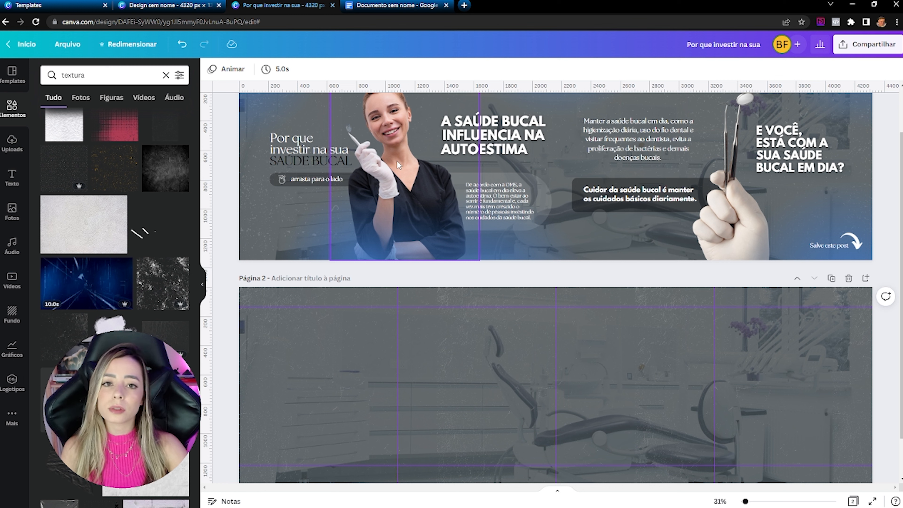
click(12, 212)
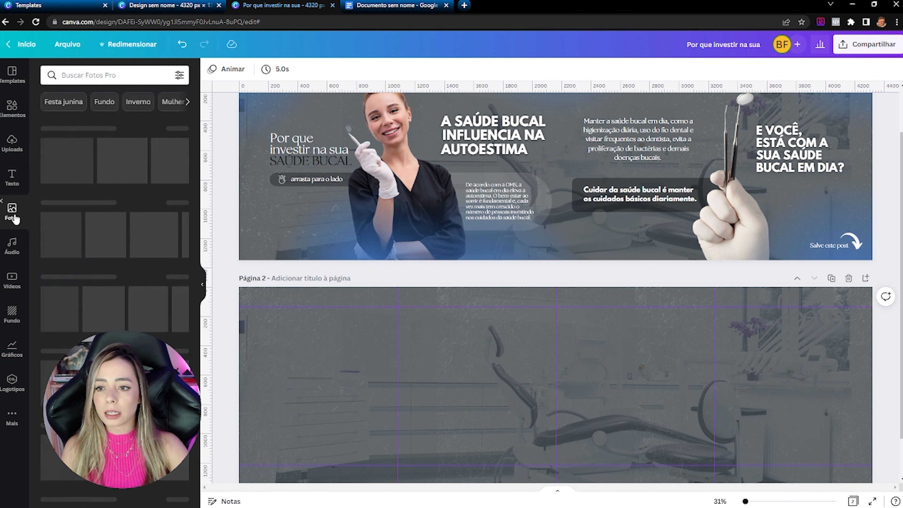
click(124, 81)
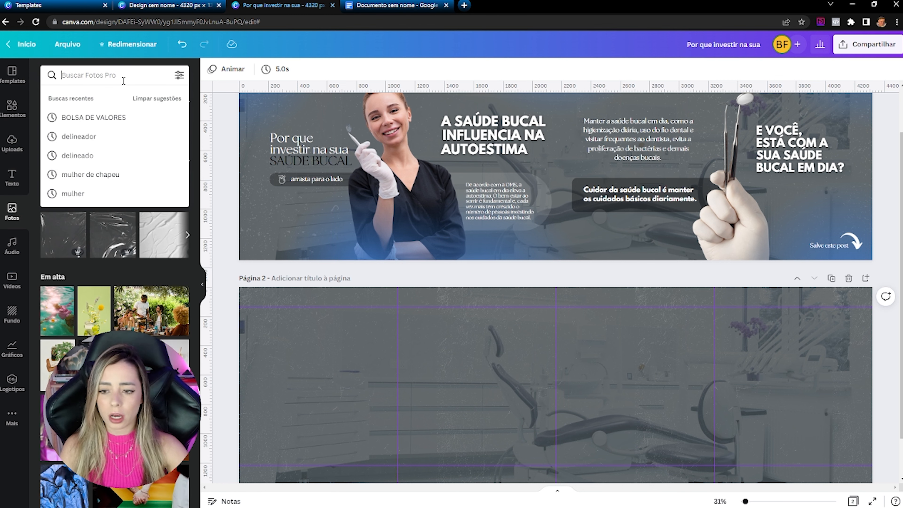
text(DENTISTA)
key(Return)
click(179, 75)
click(58, 243)
click(149, 328)
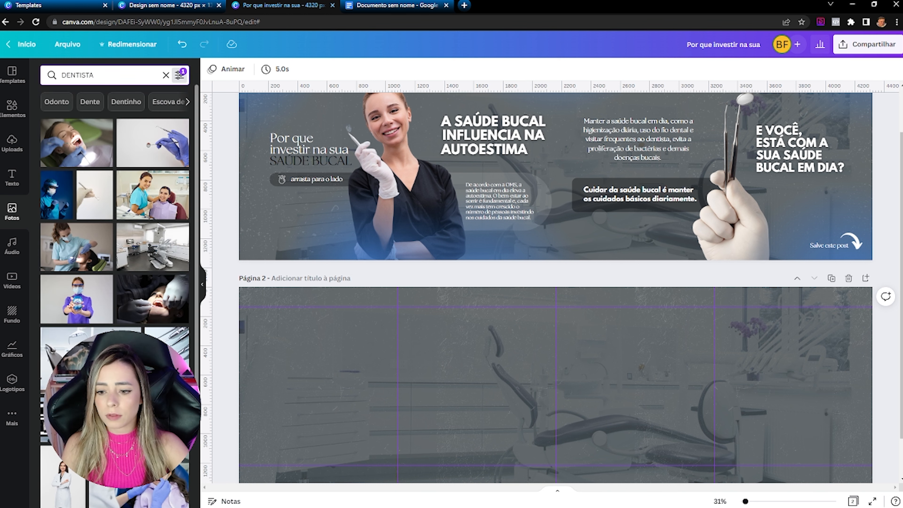
scroll(69, 281, down, 3)
click(63, 384)
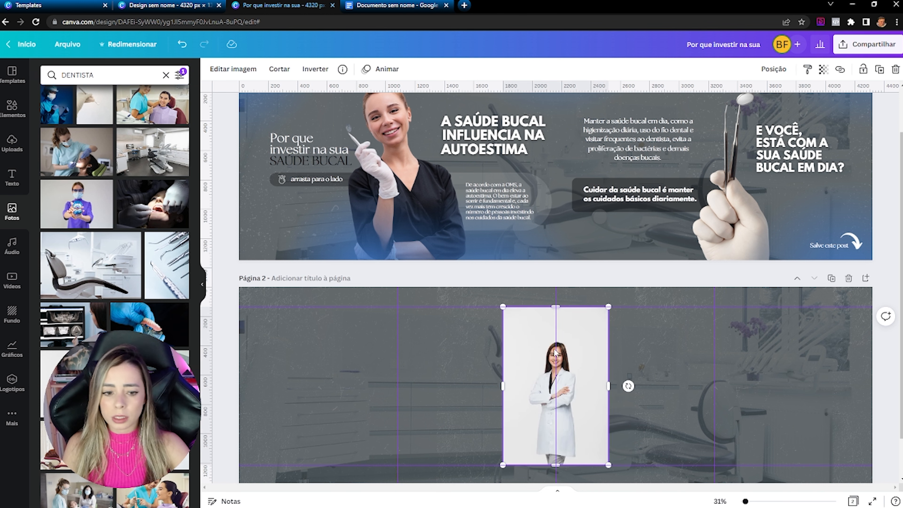
key(Delete)
scroll(156, 338, down, 7)
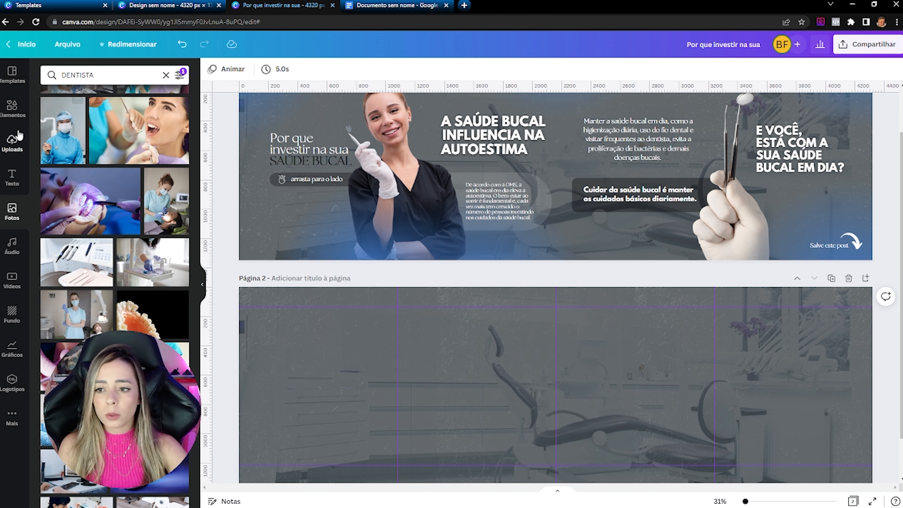
Insert the uploaded photo of the smiling dentist in black on page 2 and remove its background
click(32, 142)
click(71, 183)
drag(599, 351, 489, 351)
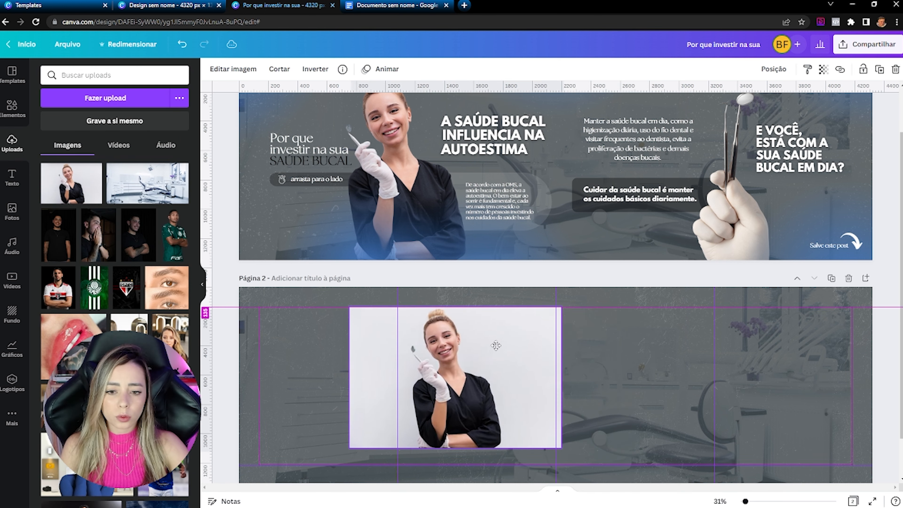
click(202, 284)
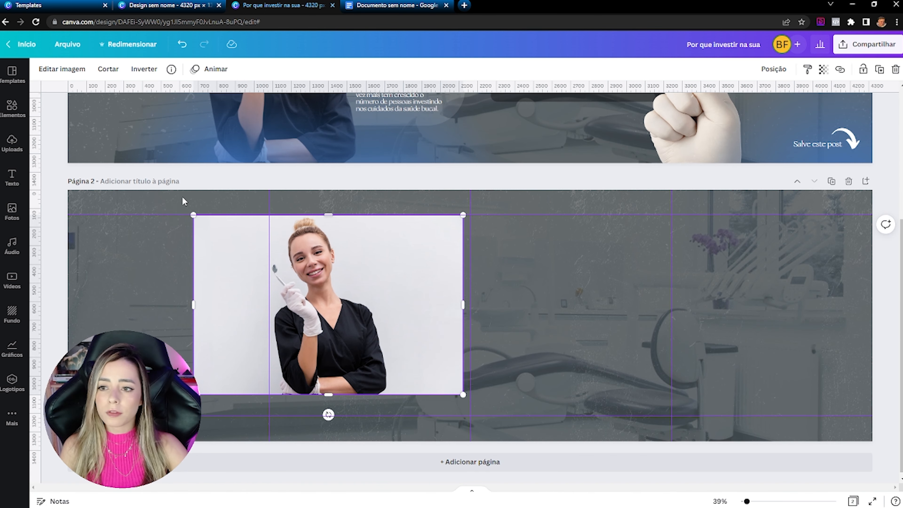
click(54, 69)
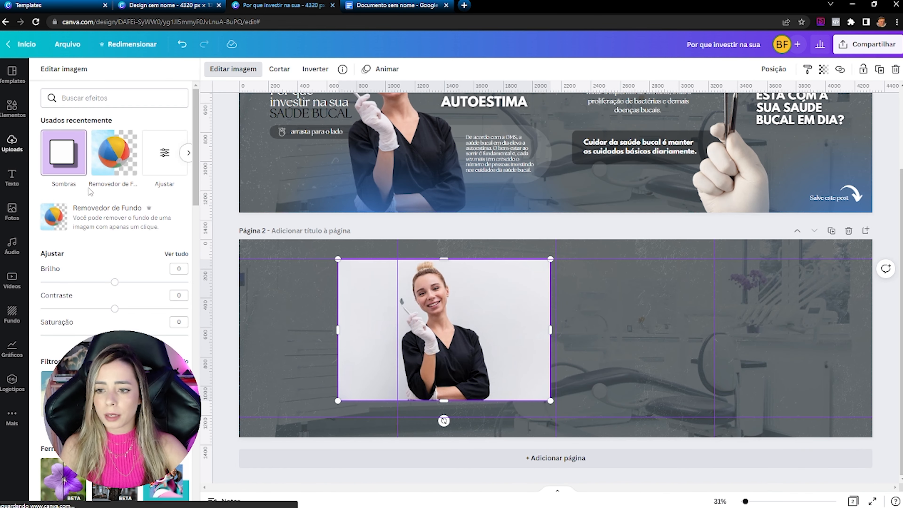
click(97, 220)
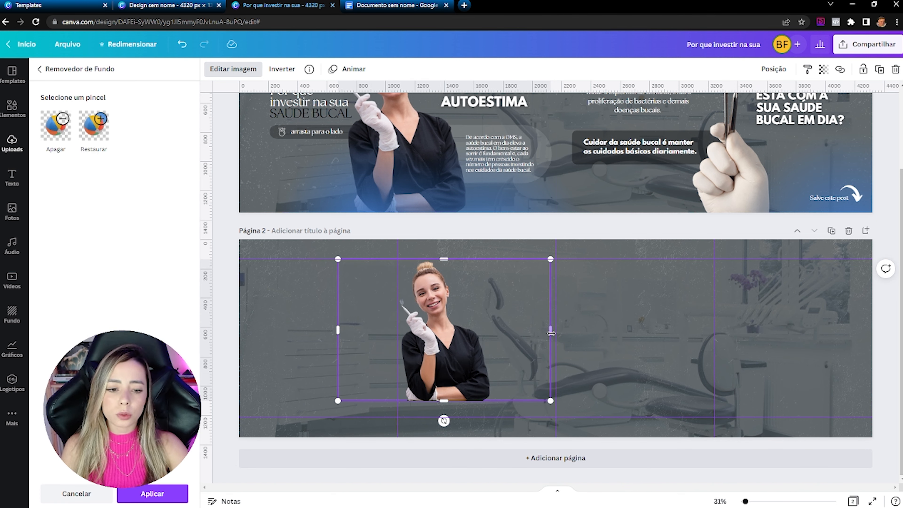
Crop the empty sides of the dentist cutout, then enlarge it to the page height, centred on the first vertical guide
drag(548, 331, 498, 330)
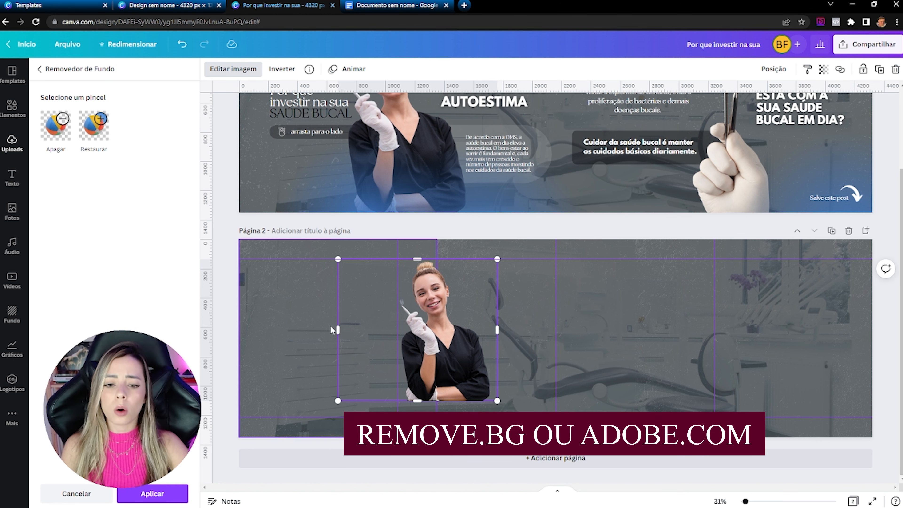
drag(340, 328, 389, 329)
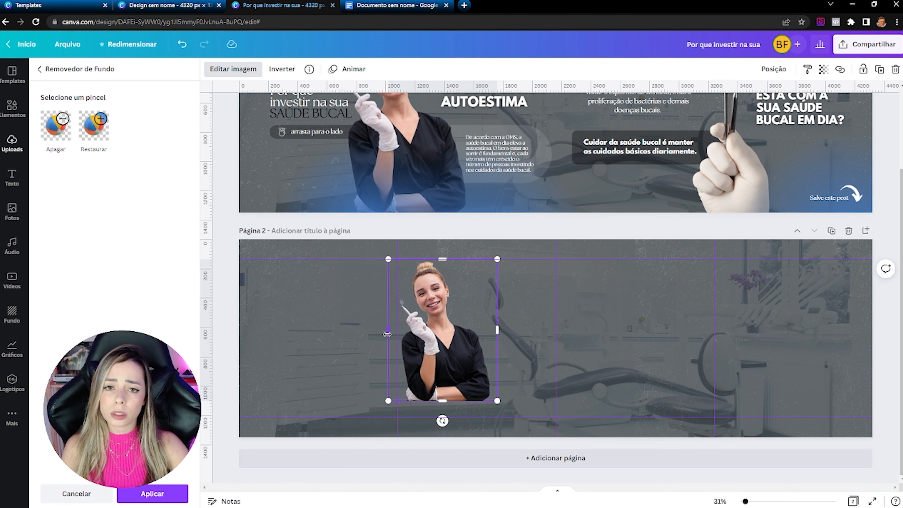
drag(454, 341, 408, 322)
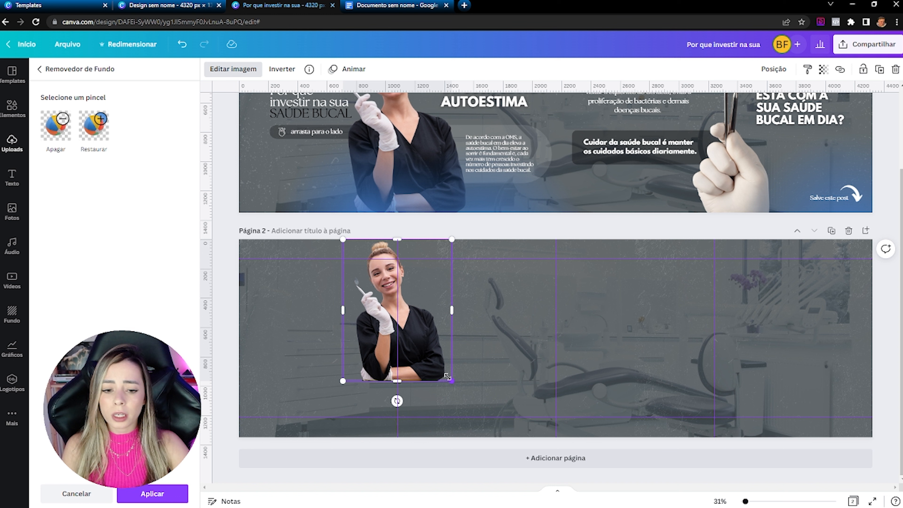
drag(450, 379, 512, 432)
drag(445, 363, 421, 362)
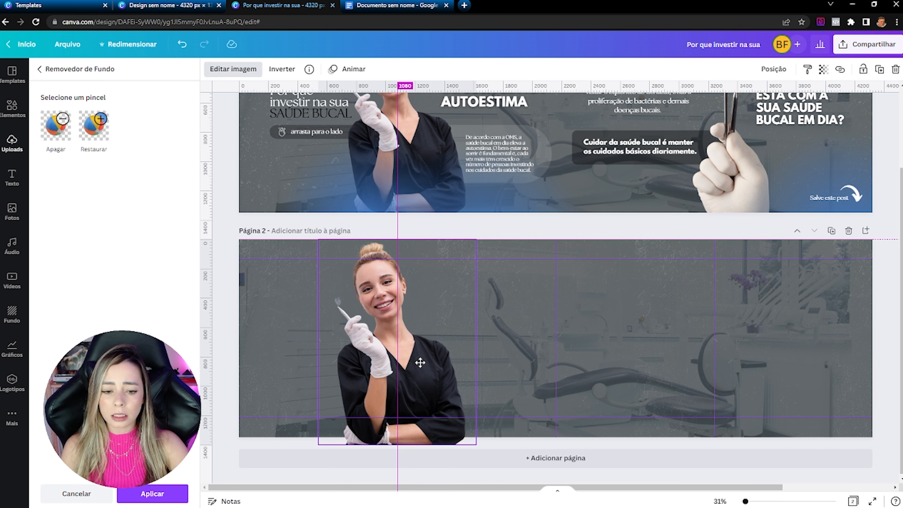
click(537, 348)
click(242, 340)
click(227, 341)
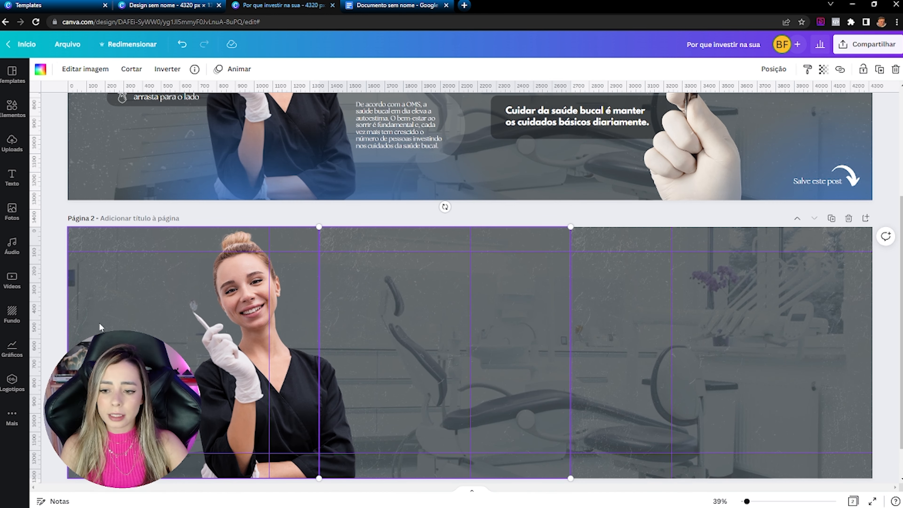
click(55, 279)
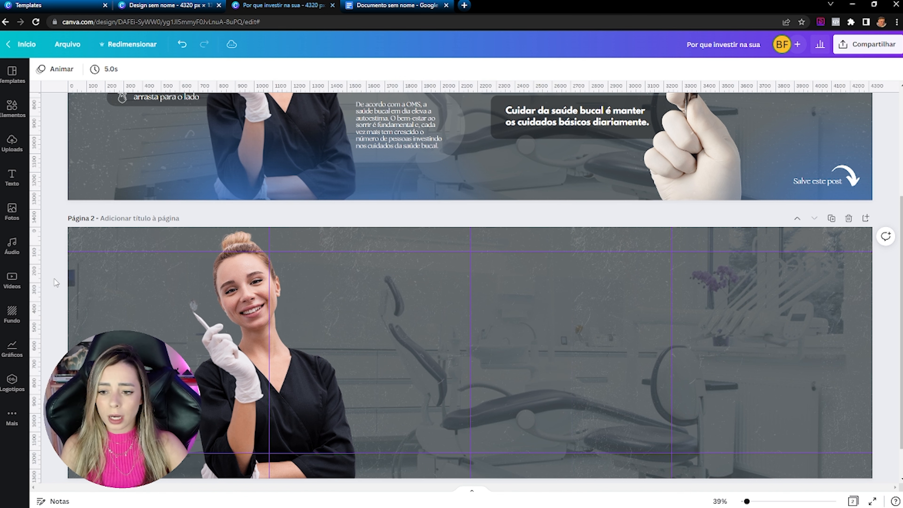
scroll(54, 274, up, 5)
scroll(55, 269, down, 5)
Show the page margins in the design
click(92, 285)
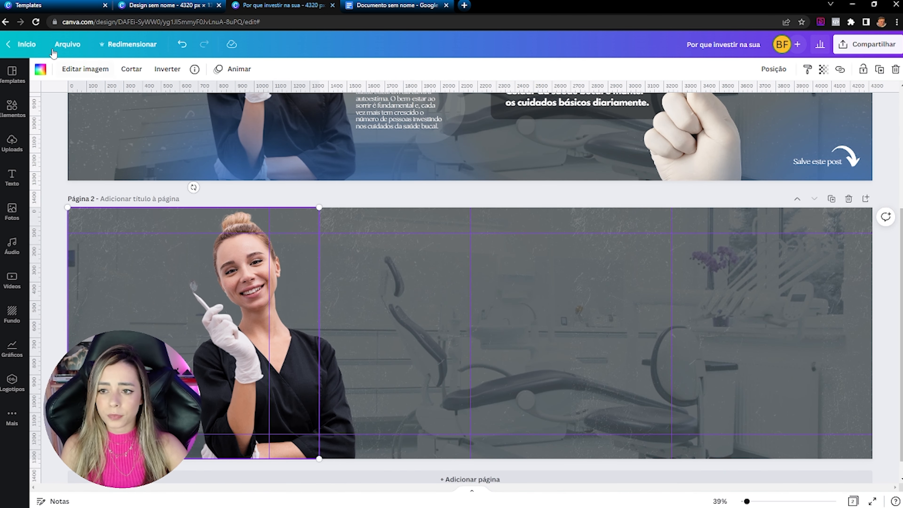
click(59, 46)
click(94, 160)
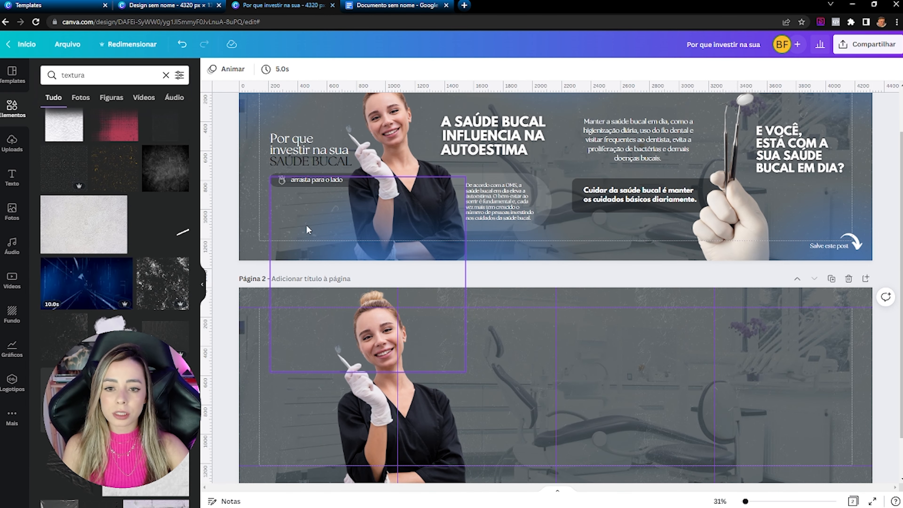
Copy the "Por que investir na sua" text from page 1 to beside the dentist on page 2 and shift the dentist slightly right
click(310, 140)
key(ctrl+d)
drag(309, 142, 300, 365)
click(384, 351)
key(ctrl+z)
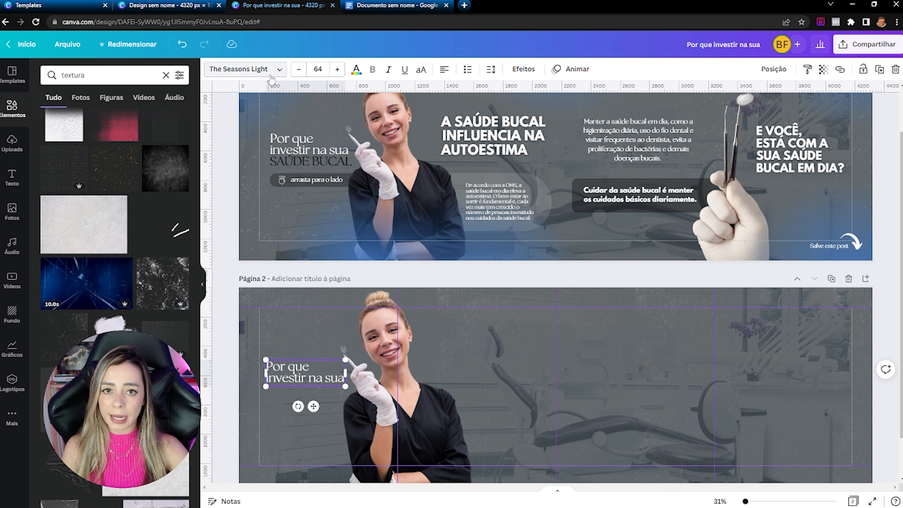
Copy the "SAÚDE BUCAL" text from page 1 and align it beneath "Por que investir na sua" on page 2
click(302, 163)
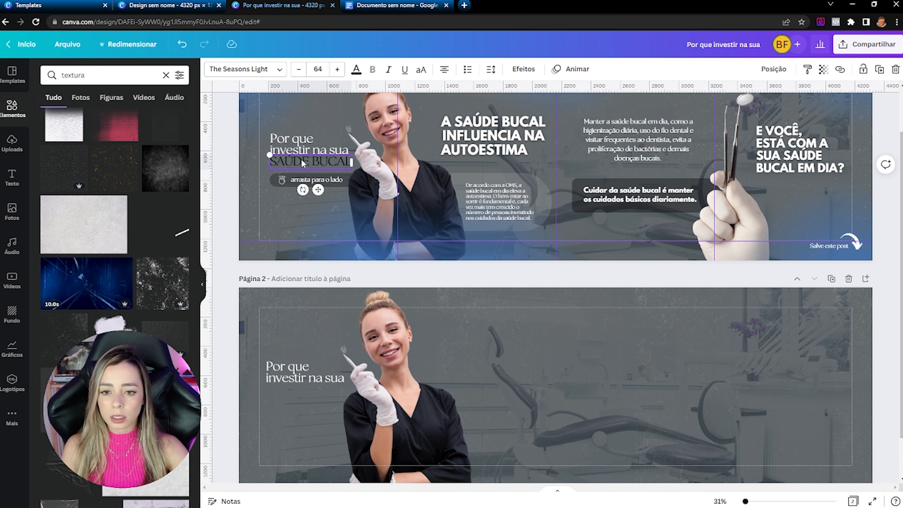
drag(301, 164, 293, 394)
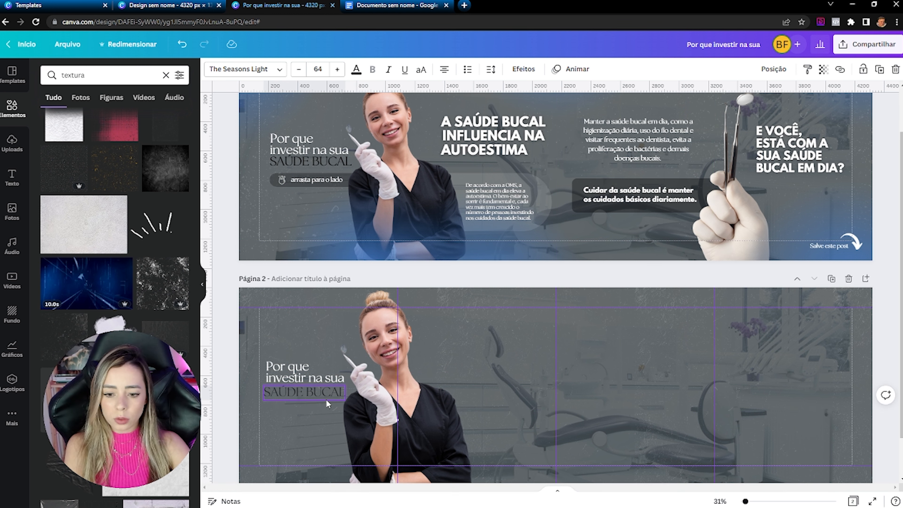
key(Right)
key(Right)
key(Right)
key(Up)
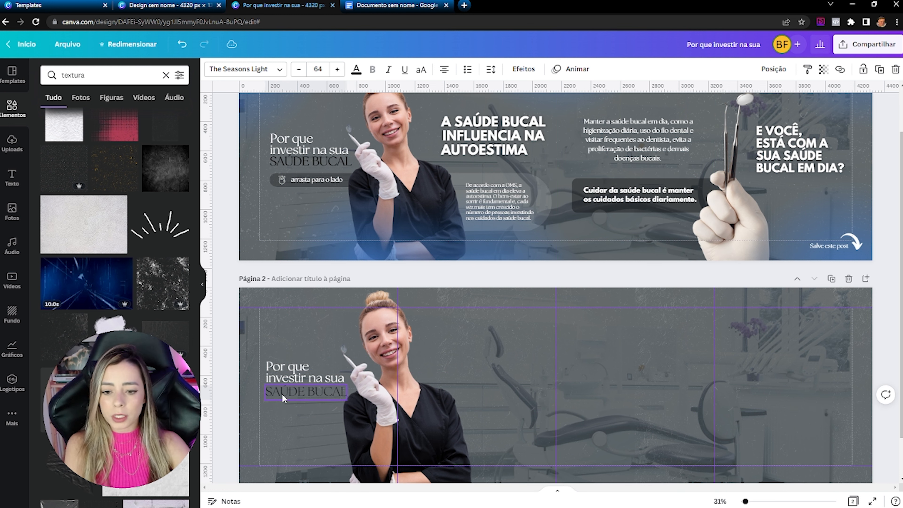
Nudge the "SAÚDE BUCAL" text on page 2 up, closer to the line above it
click(273, 413)
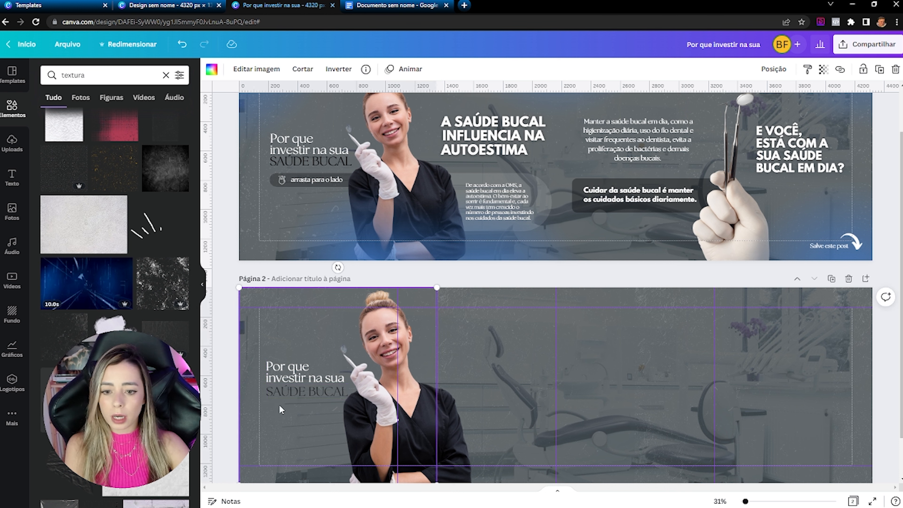
click(292, 399)
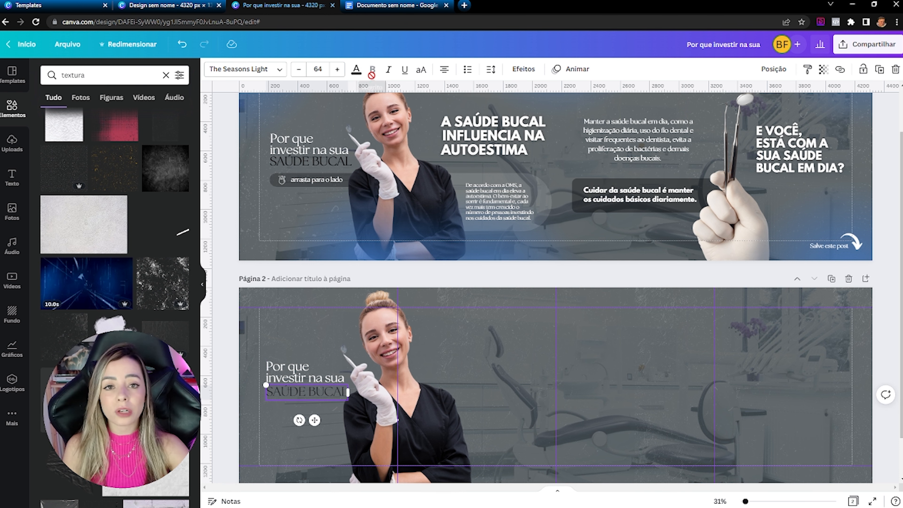
key(Up)
key(Up)
key(Up)
key(Up)
key(Up)
key(Up)
key(Up)
key(Up)
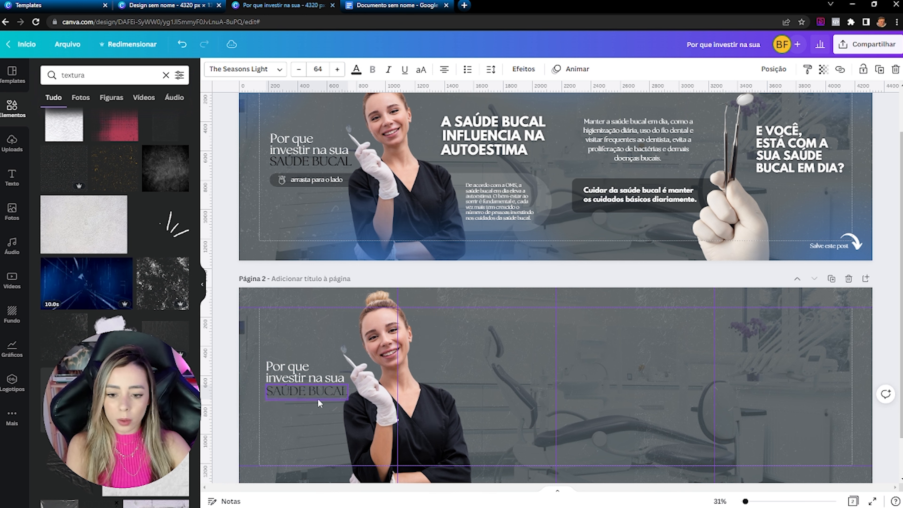
Fine-tune the position of "SAÚDE BUCAL" on page 2 so it sits tightly beneath "investir na sua"
click(283, 423)
click(285, 393)
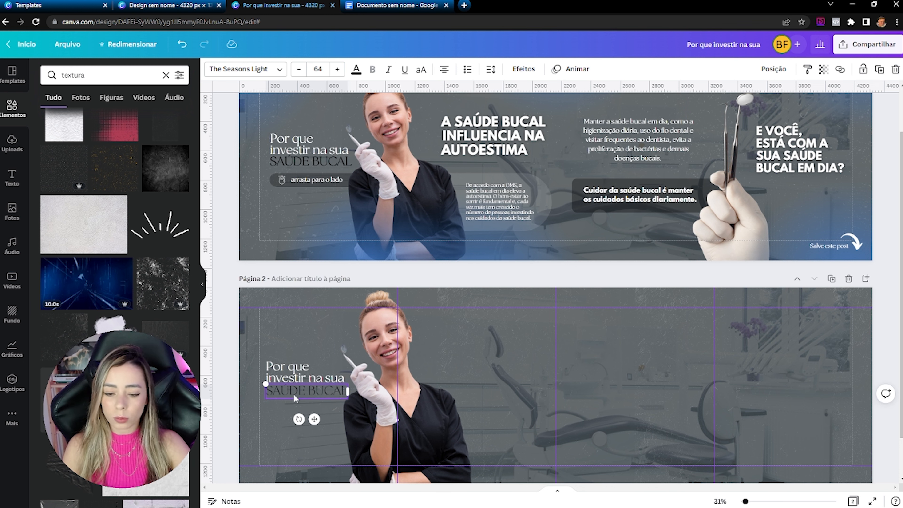
drag(296, 396, 293, 393)
click(286, 421)
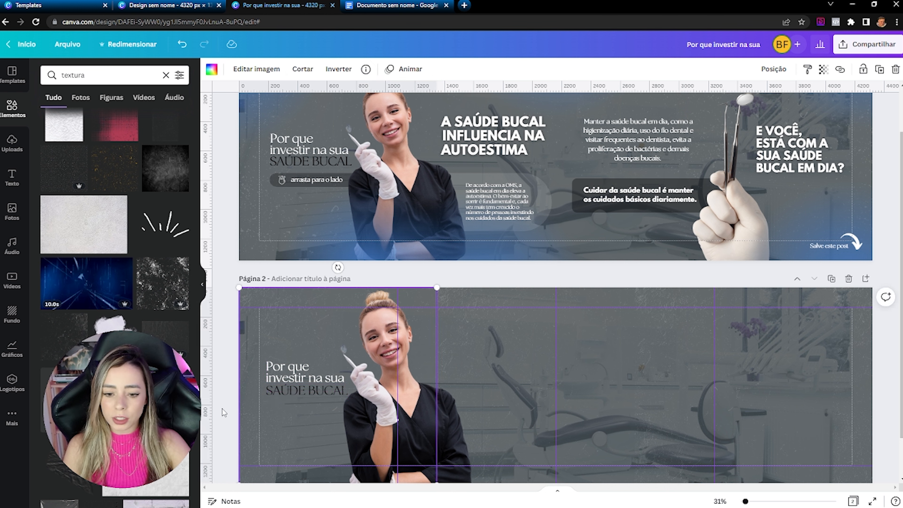
Add an arch shape to page 2 and form it into a thin dark grey horizontal bar beneath "SAÚDE BUCAL"
click(166, 75)
click(177, 191)
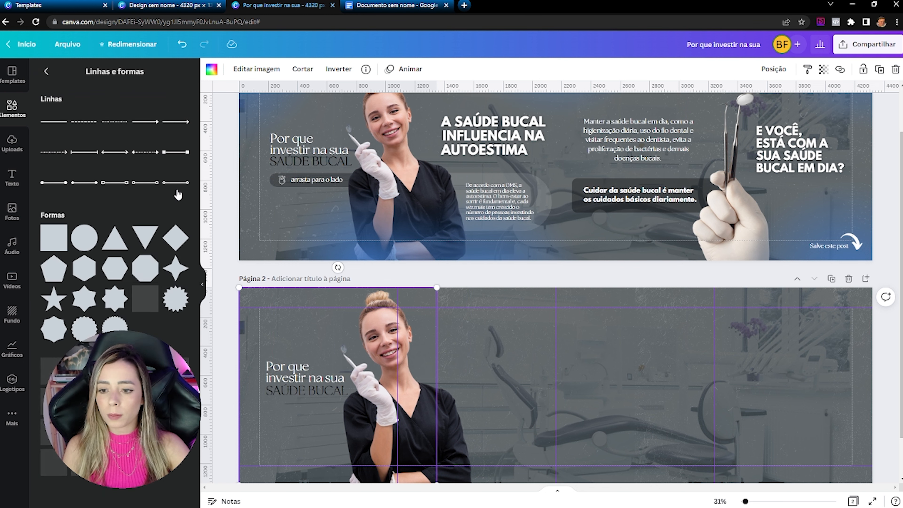
scroll(178, 195, down, 2)
click(182, 440)
drag(546, 391, 484, 359)
drag(493, 403, 445, 354)
drag(519, 376, 381, 416)
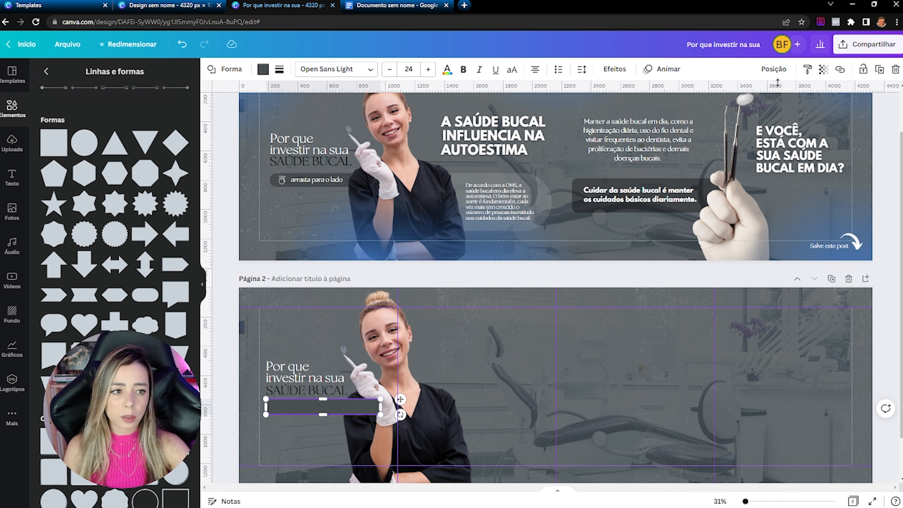
Set the transparency of the dark bar beneath "SAÚDE BUCAL" to 60
click(774, 69)
click(823, 69)
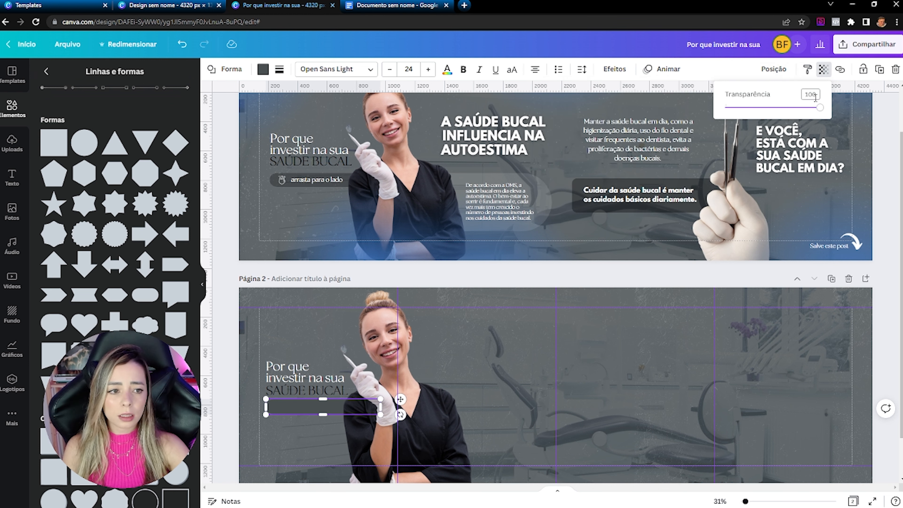
drag(820, 108, 785, 118)
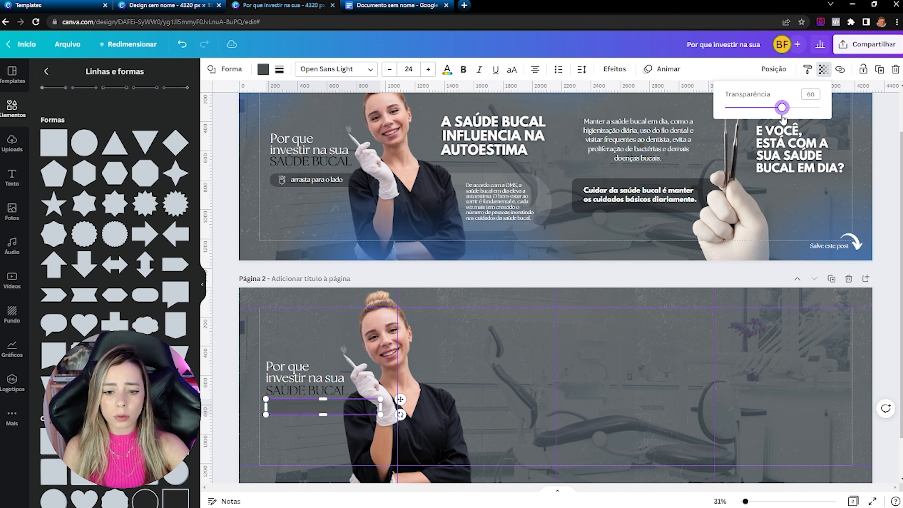
Copy the "arrasta para o lado" text from page 1 onto the dark bar on page 2
click(554, 275)
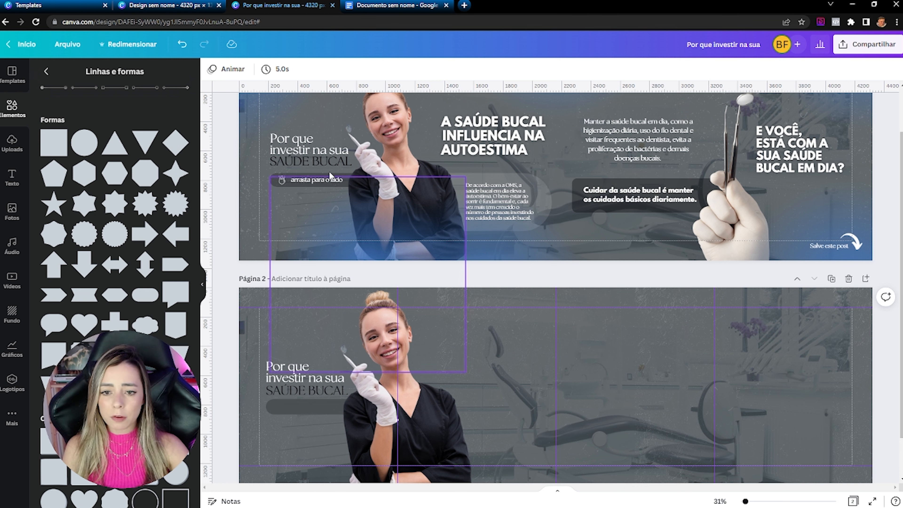
double_click(299, 180)
drag(327, 205, 324, 428)
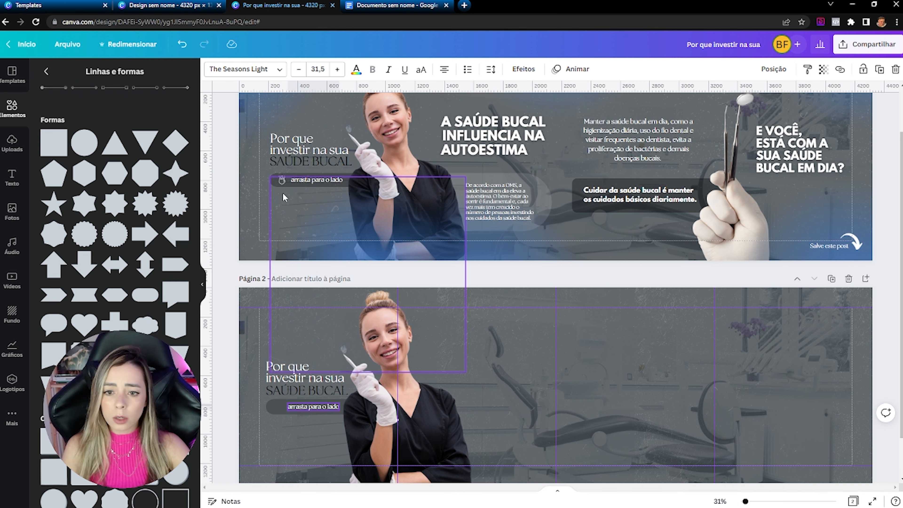
Search the elements for "seta e dedo" and add the outlined hand graphic with a right-pointing arrow to page 2
click(46, 71)
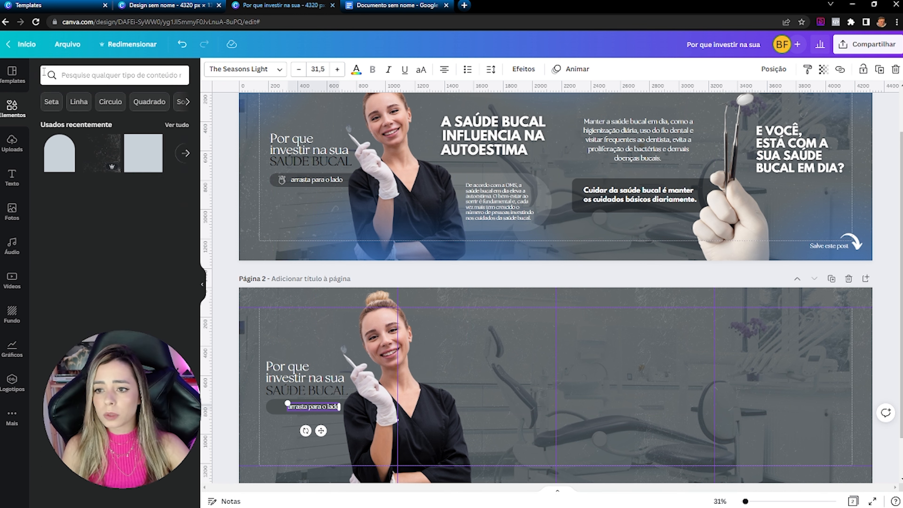
click(89, 75)
text(seta e dedo)
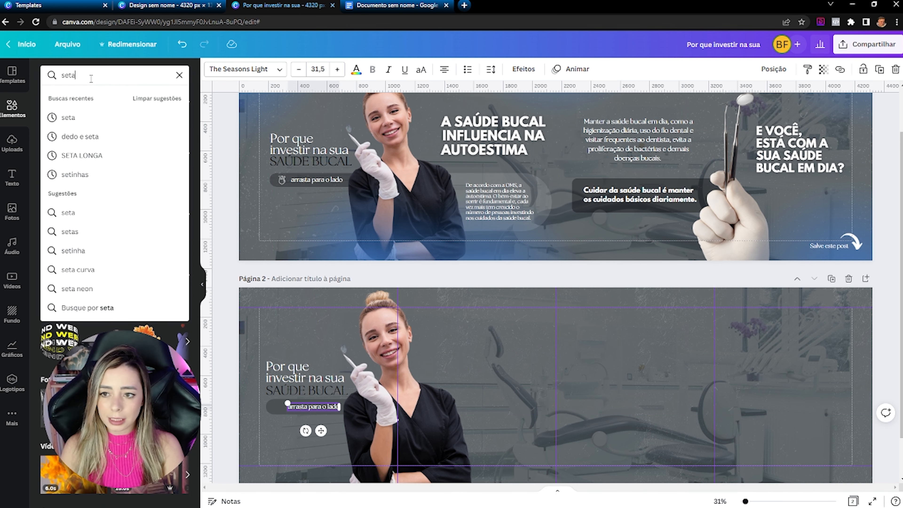
key(Return)
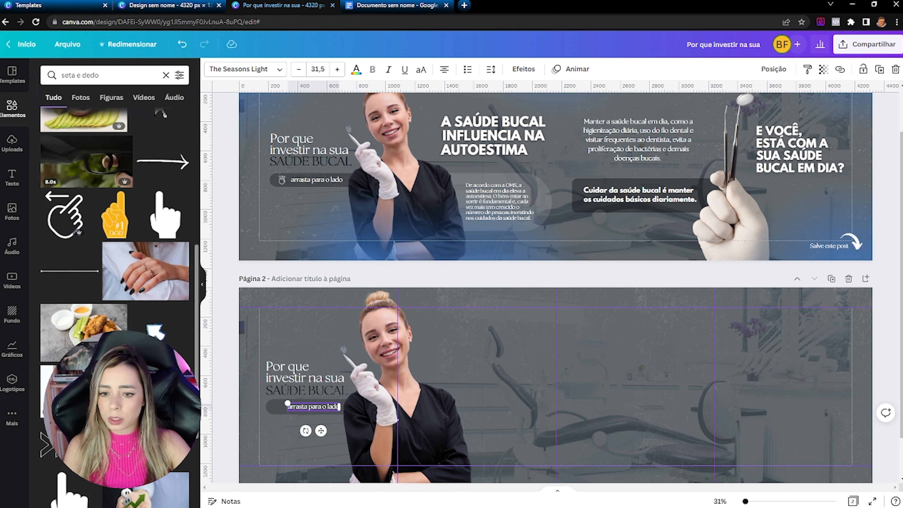
scroll(115, 308, down, 4)
click(162, 429)
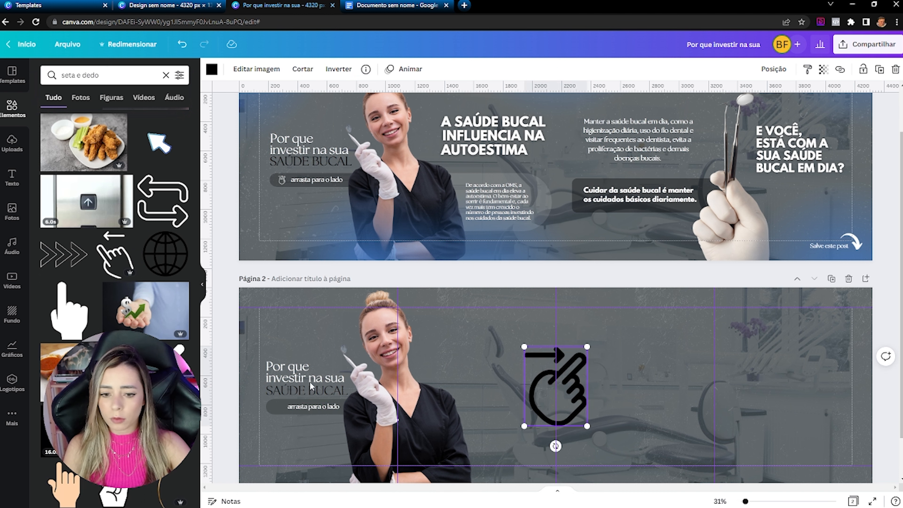
Recolour the swipe hand graphic white, shrink it and place it on the dark bar before "arrasta para o lado"
click(212, 68)
click(178, 119)
drag(587, 347, 534, 376)
drag(534, 377, 517, 397)
drag(531, 448, 289, 430)
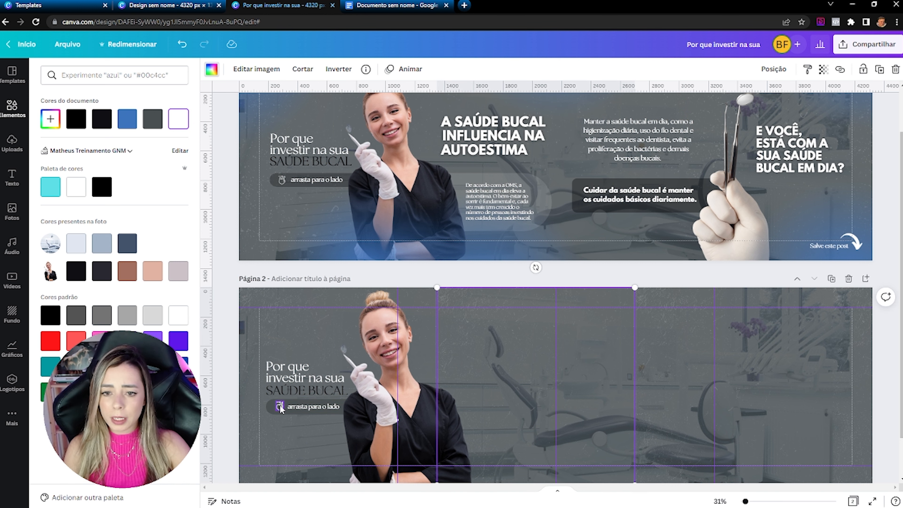
click(280, 408)
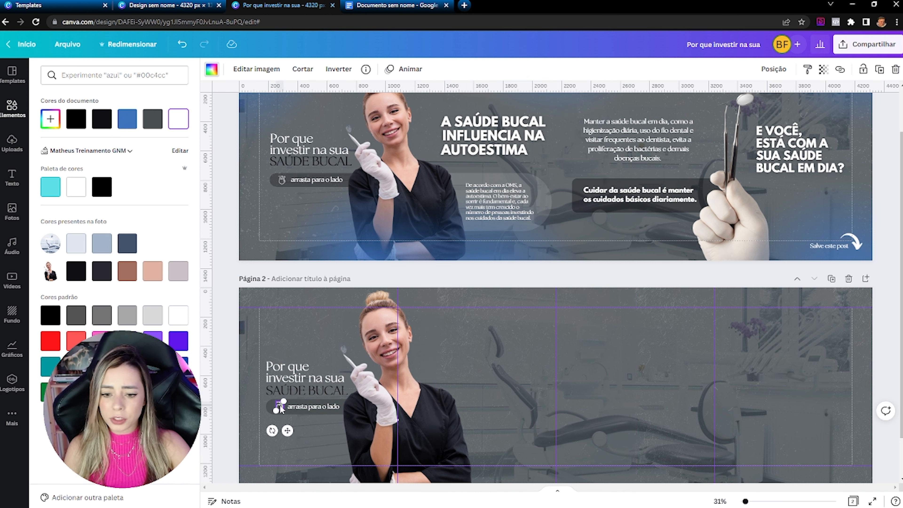
Apply the "Projetada" shadow effect to the dentist cutout on page 2
scroll(306, 381, down, 1)
click(370, 356)
click(233, 69)
click(124, 153)
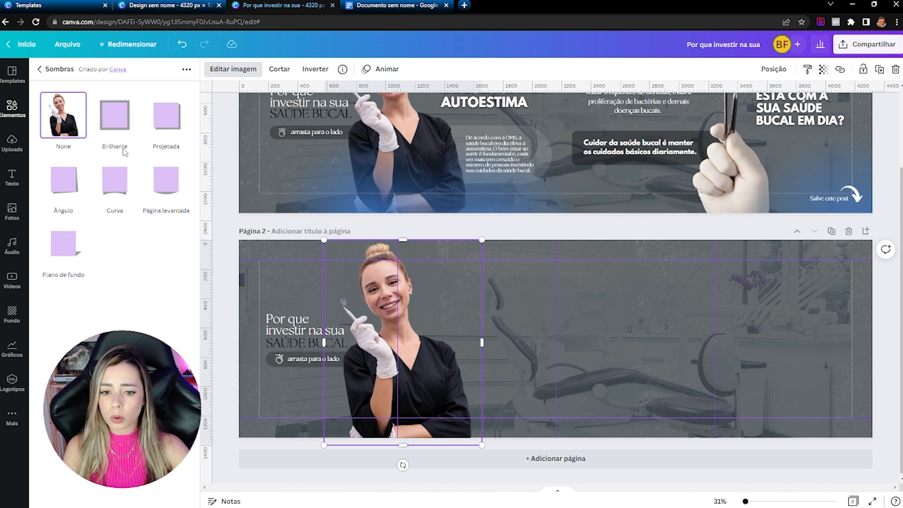
click(120, 123)
click(163, 121)
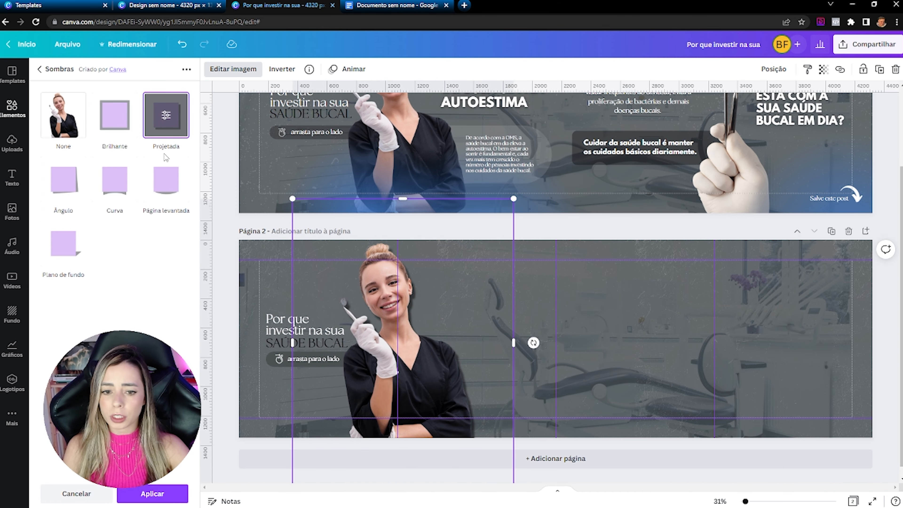
click(153, 493)
click(225, 344)
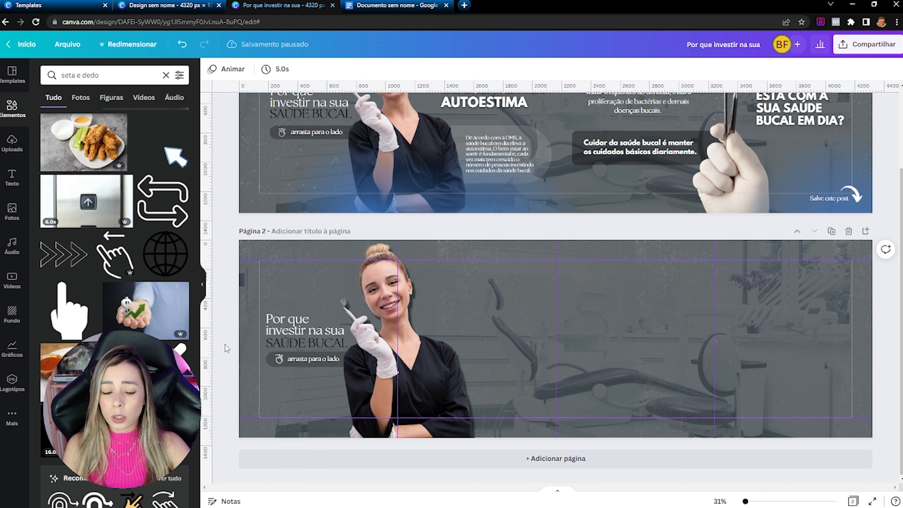
Search the elements for "blur", add the orange blurred circle to page 2 and recolour it with the document's blue
scroll(225, 344, up, 3)
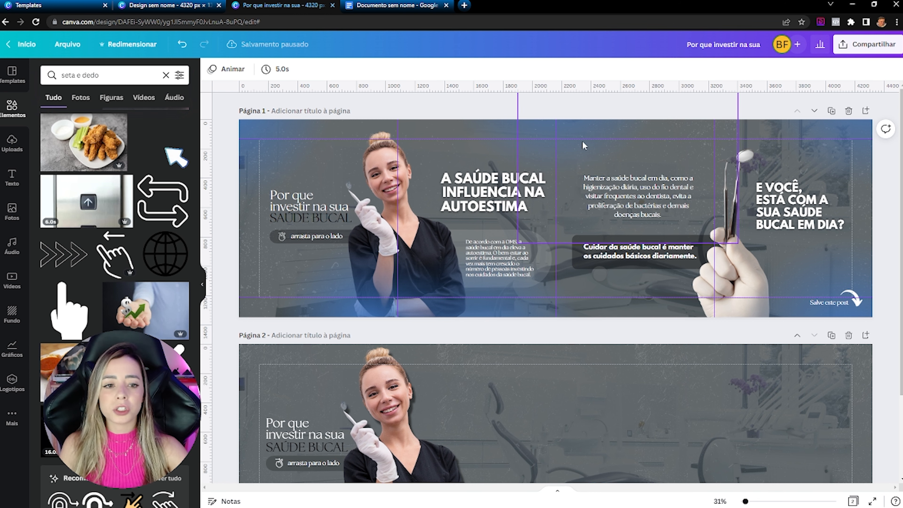
scroll(318, 239, down, 3)
click(166, 74)
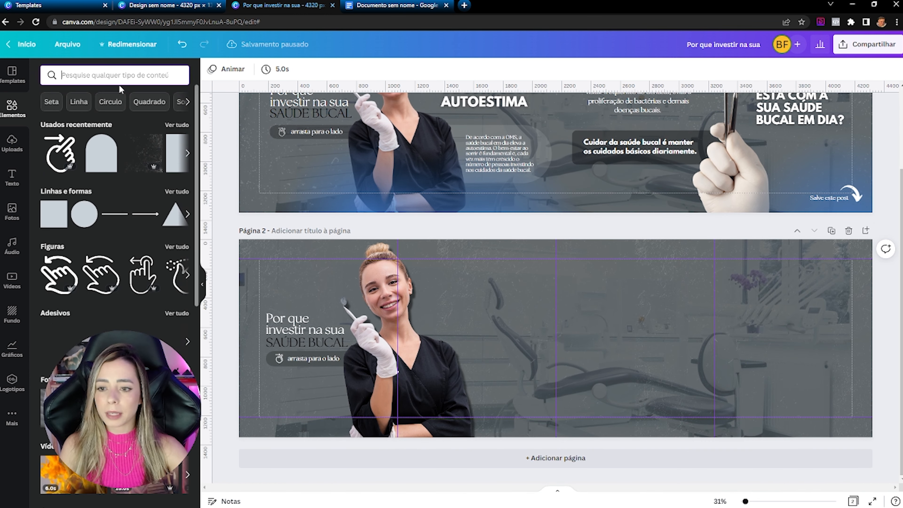
text(blu)
click(115, 144)
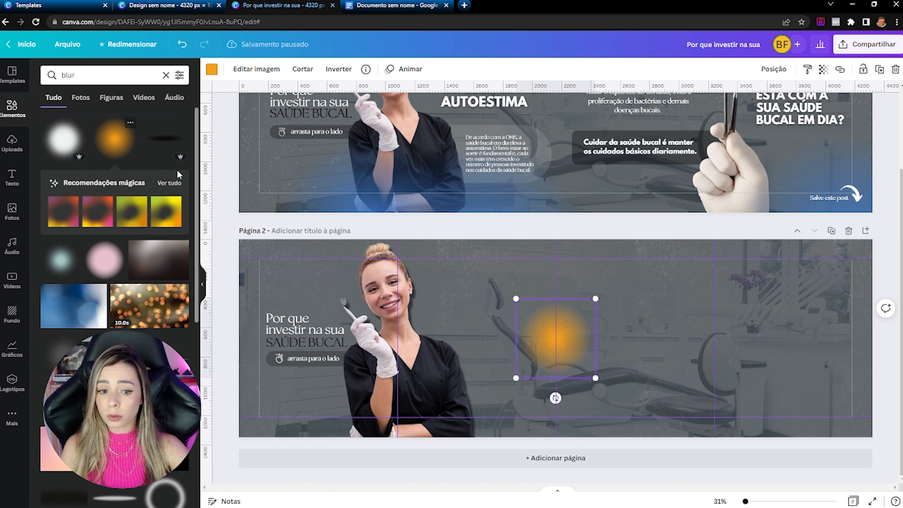
click(212, 69)
click(127, 119)
Enlarge the blue blurred circle and position it over the upper left corner of page 2
drag(538, 334, 277, 276)
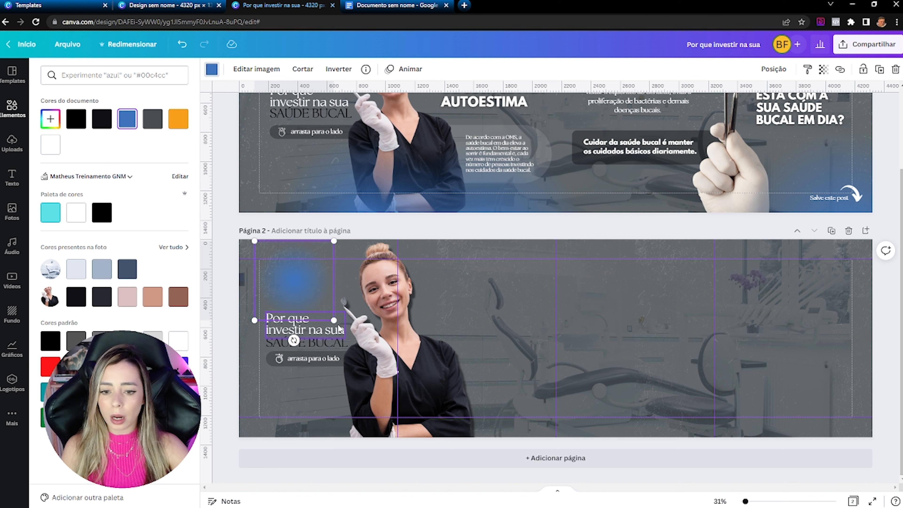
drag(332, 318, 538, 423)
drag(403, 369, 294, 270)
drag(358, 344, 396, 381)
drag(310, 279, 301, 257)
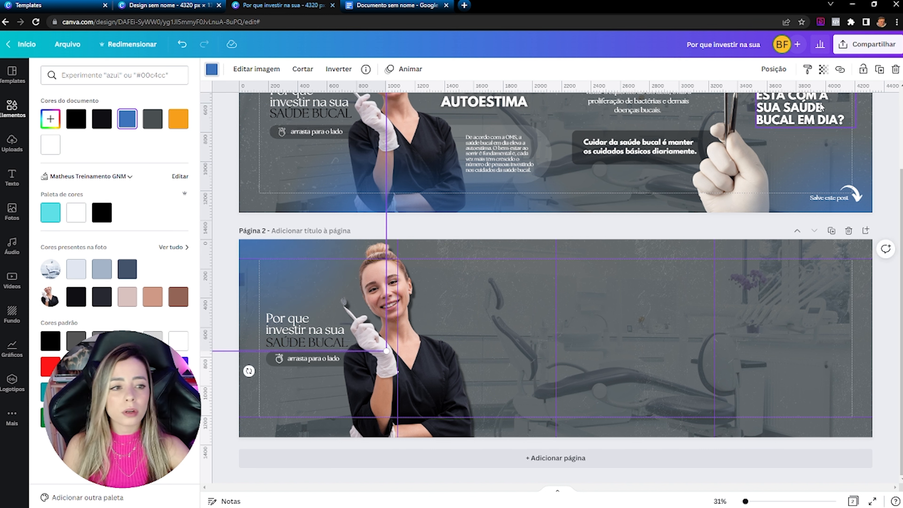
Set the transparency of the blue glow in page 2's upper left corner to 75
click(822, 70)
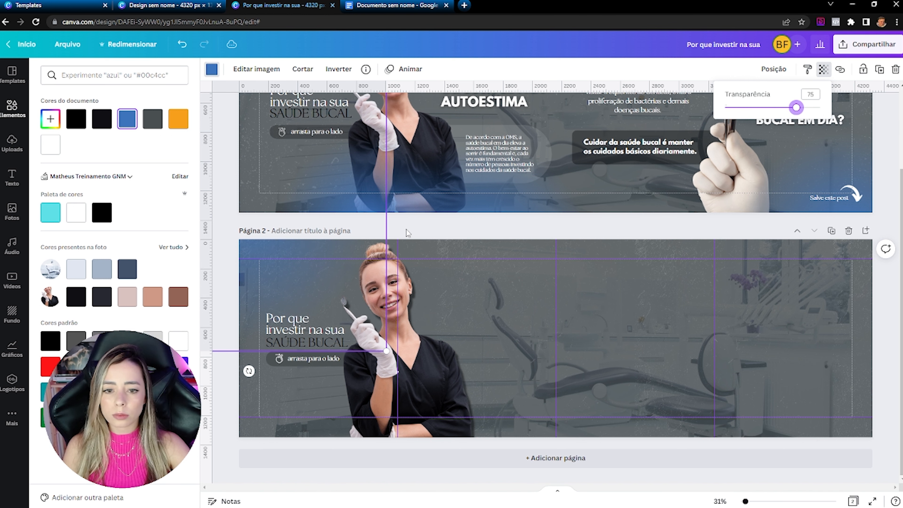
drag(321, 253, 293, 261)
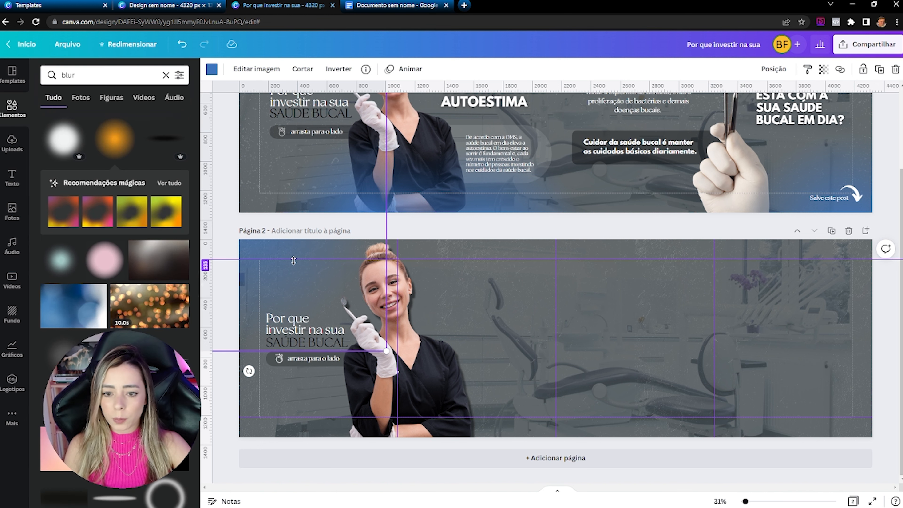
click(393, 237)
Duplicate the blue glow to the lower edge of page 2 around the dentist and send the copy backward
click(304, 274)
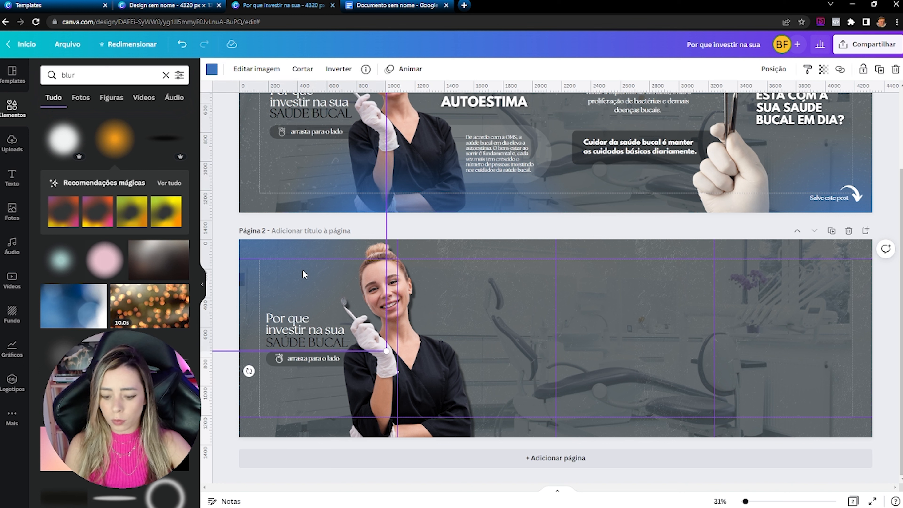
drag(304, 274, 416, 497)
click(774, 68)
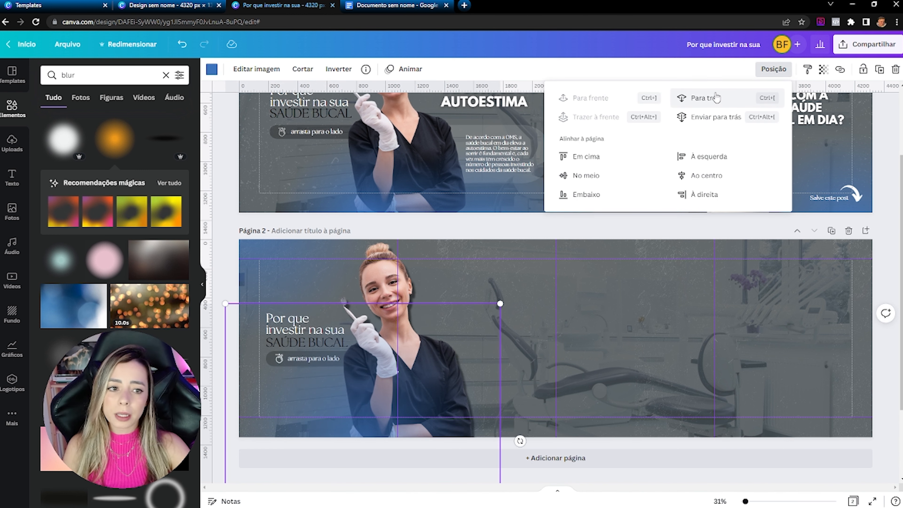
click(713, 99)
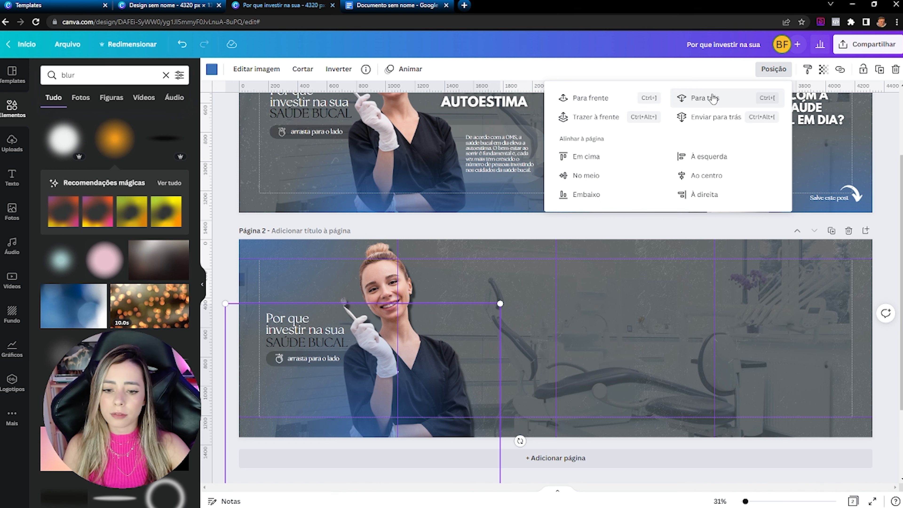
Copy the "A SAÚDE BUCAL INFLUENCIA NA AUTOESTIMA" heading from page 1 and place it to the right of the dentist's head on page 2
scroll(505, 194, up, 3)
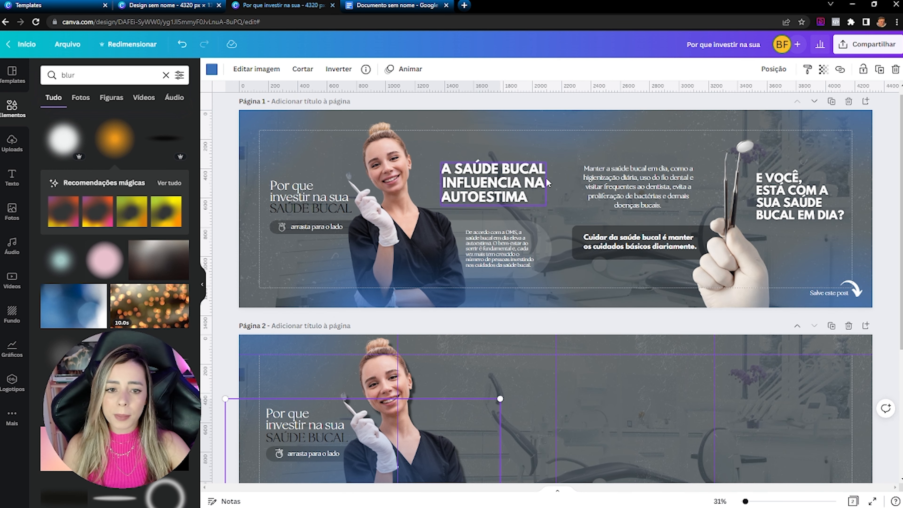
scroll(514, 194, down, 2)
click(487, 136)
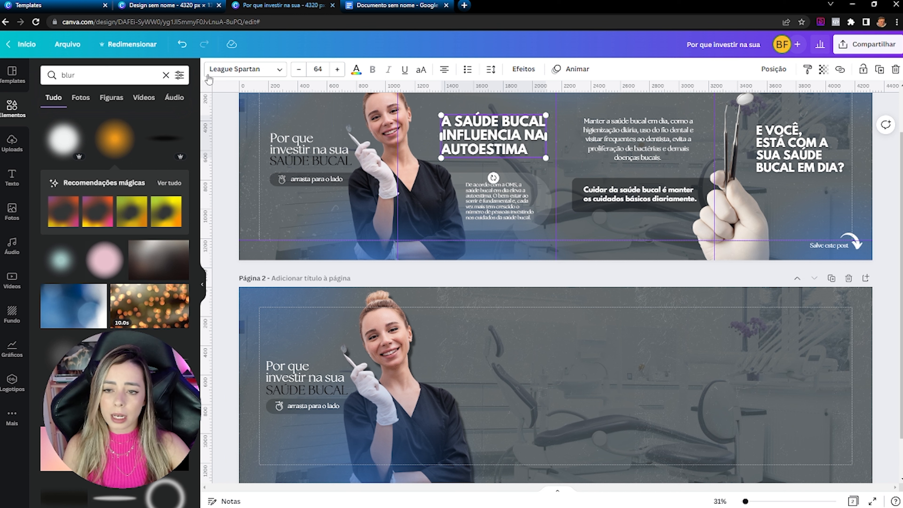
key(ctrl+c)
click(494, 353)
key(ctrl+v)
drag(479, 294, 479, 293)
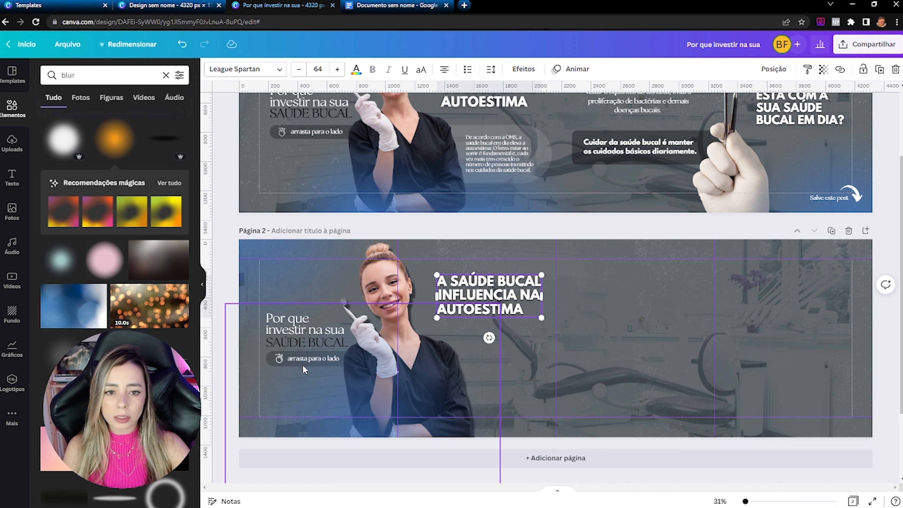
Add a white arch shape beneath the "AUTOESTIMA" heading on page 2, turned sideways with its rounded end facing right and enlarged
click(166, 75)
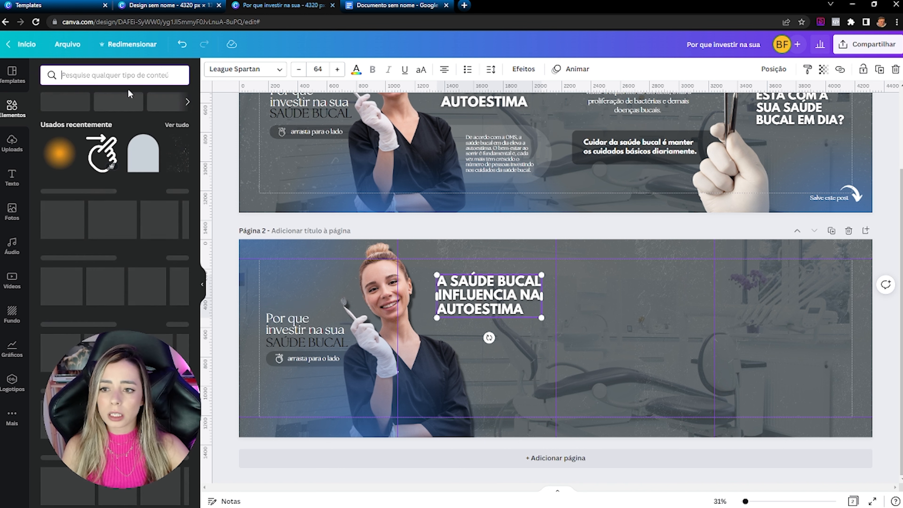
click(132, 169)
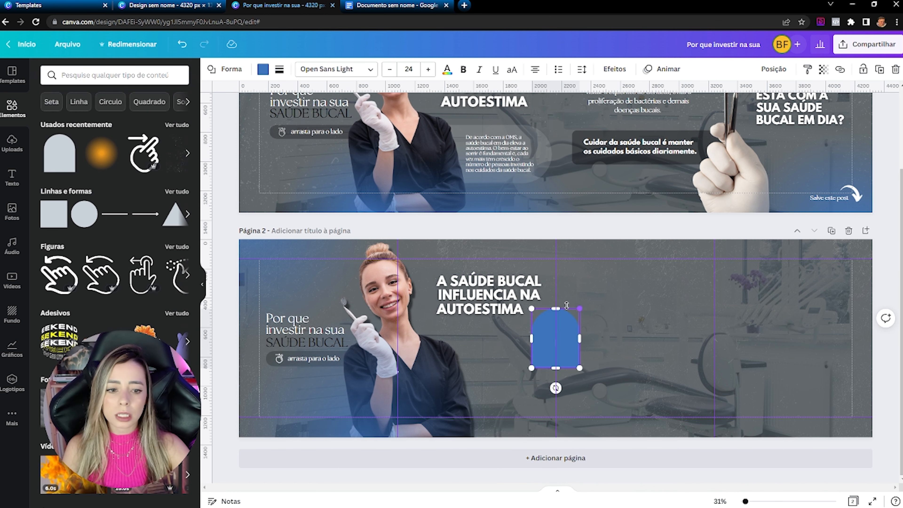
click(263, 69)
click(50, 144)
drag(556, 388, 470, 348)
drag(543, 371, 580, 404)
drag(531, 324, 475, 372)
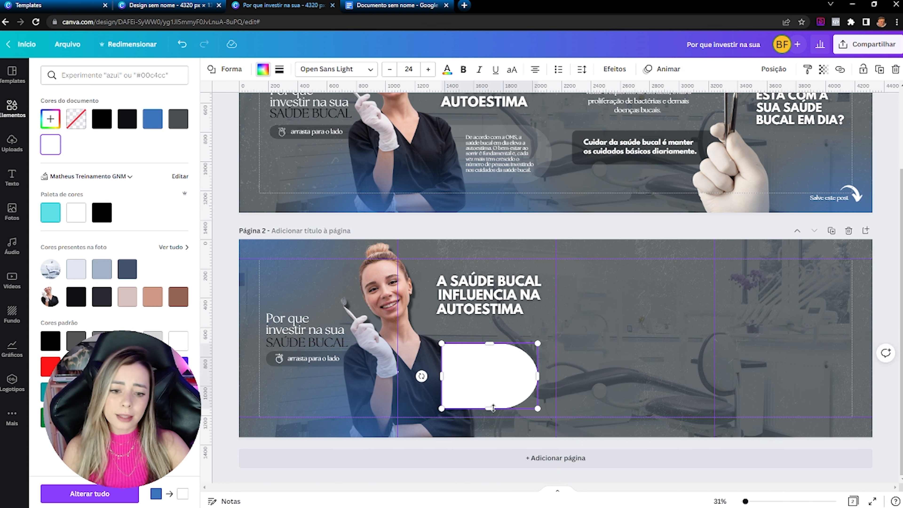
Make the white arch shape mostly transparent and send it one layer backward
click(822, 70)
drag(791, 107, 749, 109)
click(774, 68)
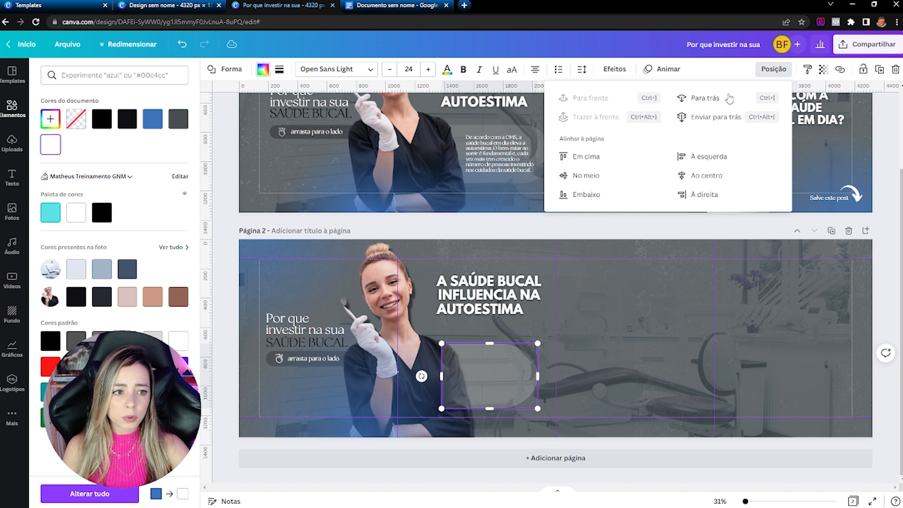
click(706, 96)
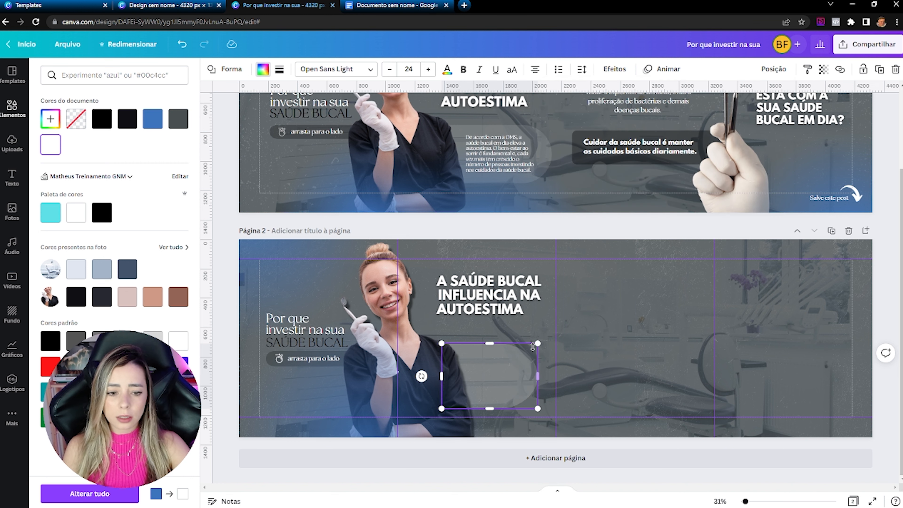
Reduce the arch shape on page 2 and place a copy of page 1's "De acordo com a OMS" paragraph over it
drag(537, 363, 520, 383)
click(495, 171)
key(ctrl+c)
click(529, 388)
key(ctrl+v)
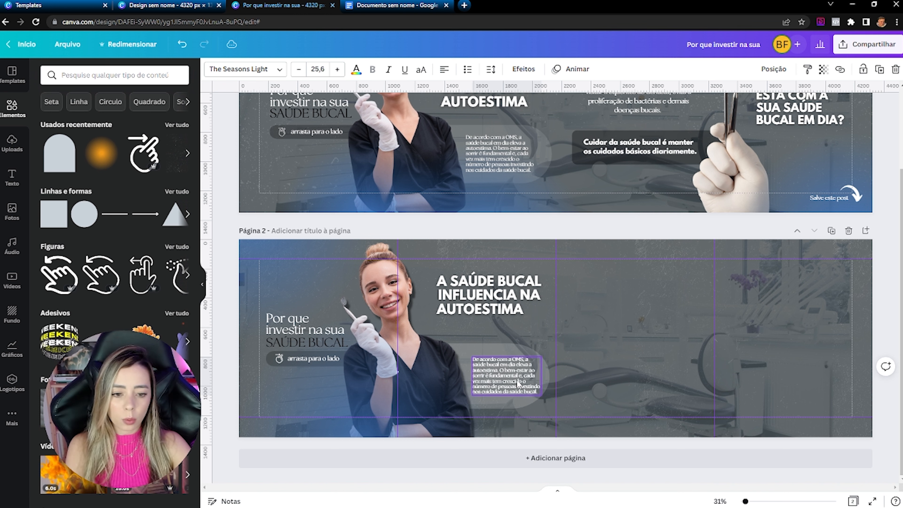
click(472, 230)
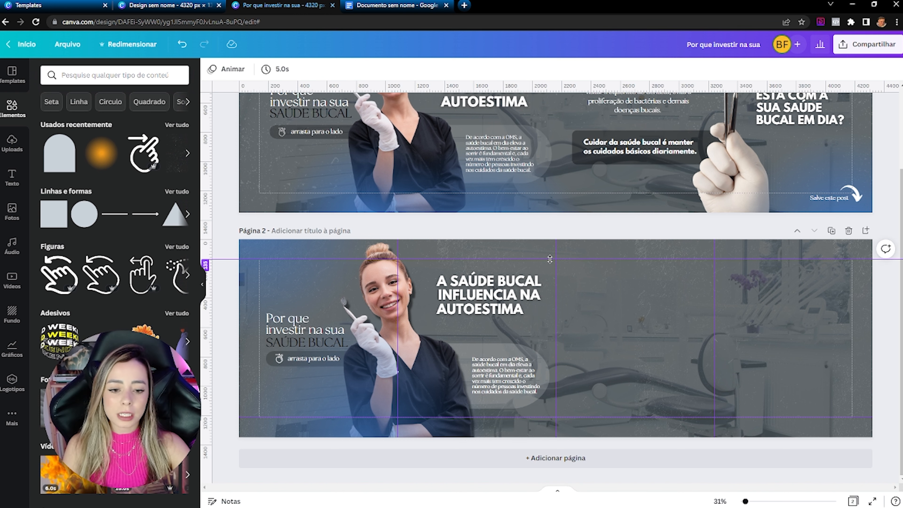
Place a blue glow along the lower edge of page 2, to the right of the dentist's arm, and send it backward
drag(372, 402, 466, 419)
click(773, 69)
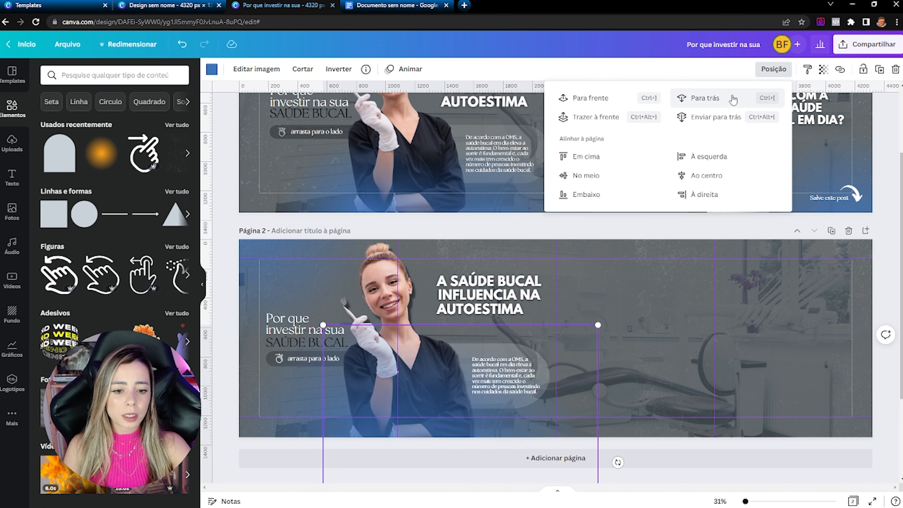
click(517, 238)
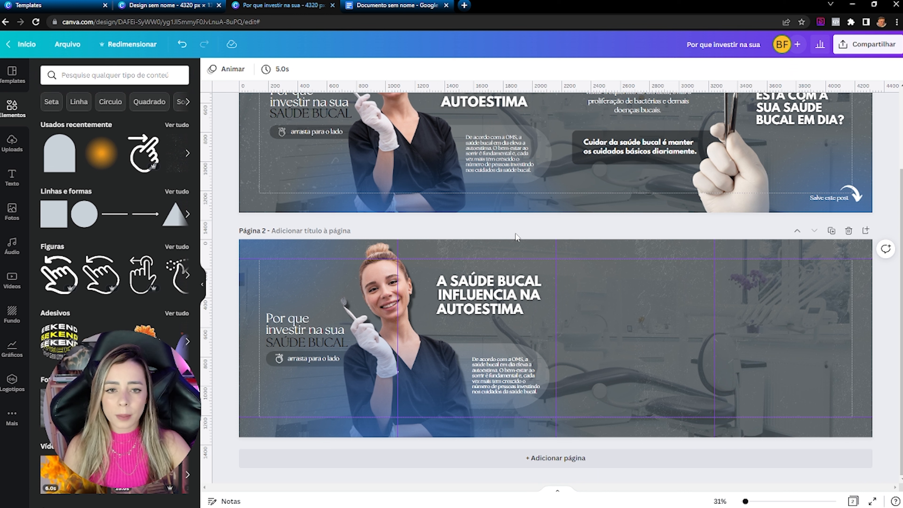
Copy the "Manter a saúde bucal em dia" paragraph from page 1 to page 2's third section and shift the OMS paragraph slightly left
scroll(640, 278, up, 3)
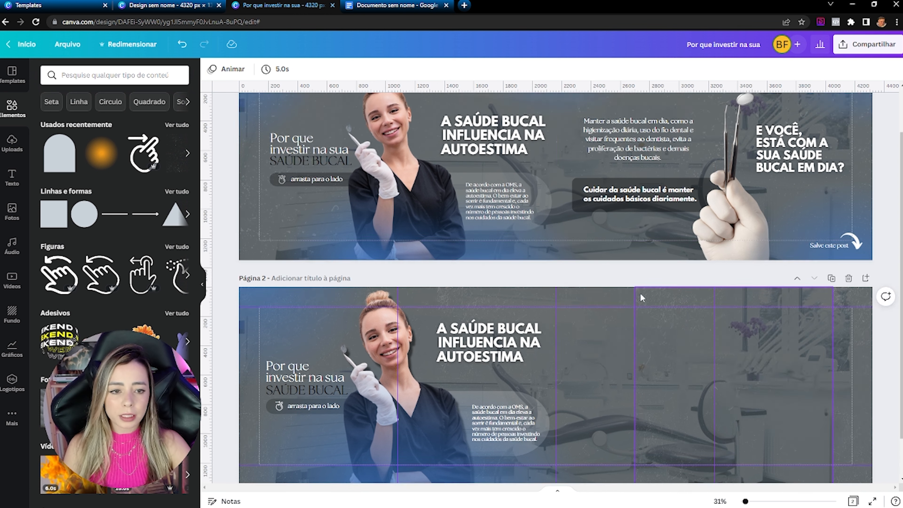
click(637, 198)
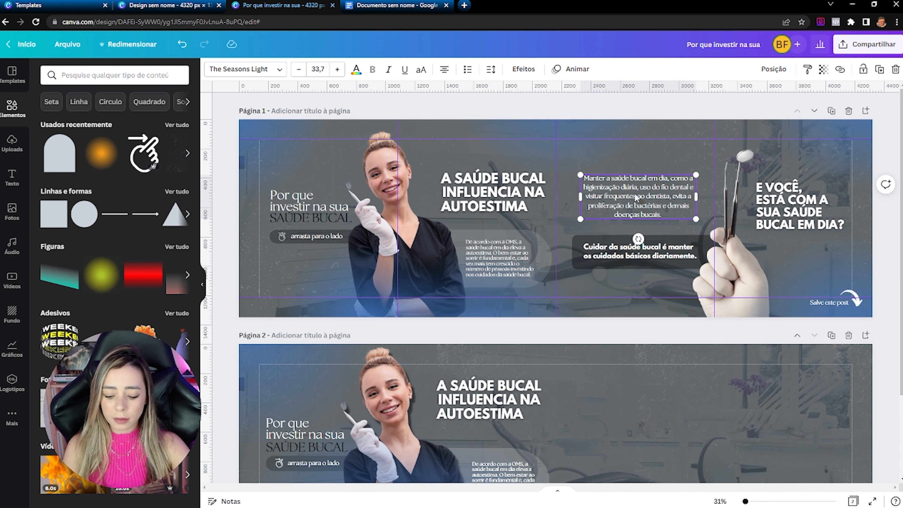
scroll(637, 198, down, 3)
key(ctrl+v)
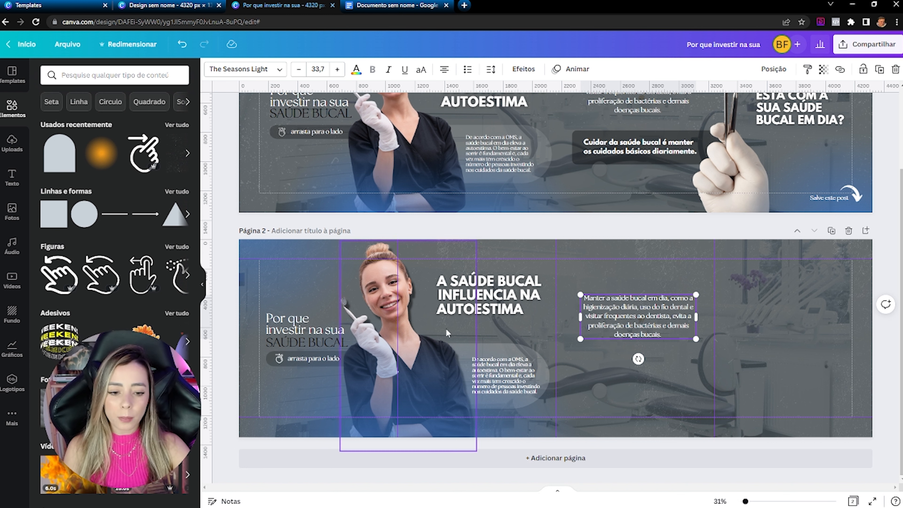
drag(494, 385, 488, 384)
click(672, 289)
drag(645, 327, 645, 326)
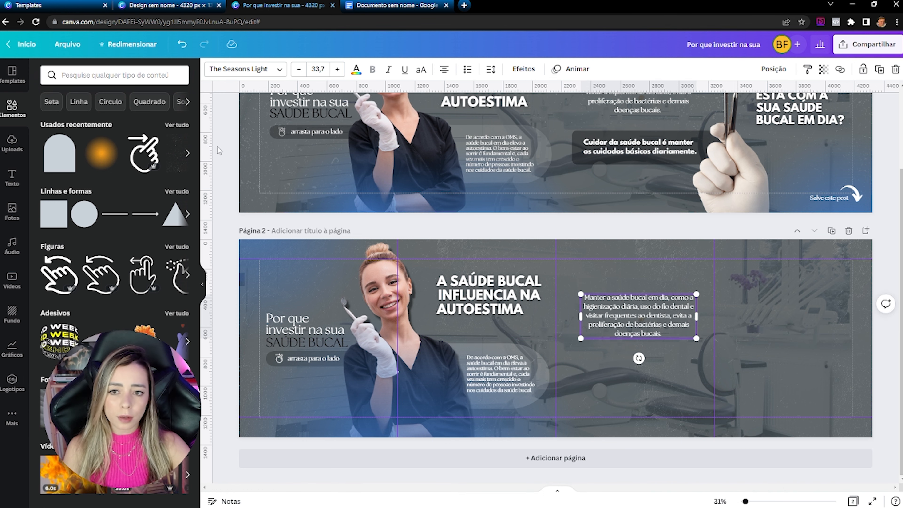
Add a rounded square shape to page 2 and move it to the third section under the "Manter a saúde bucal em dia" paragraph
click(579, 347)
scroll(582, 160, up, 1)
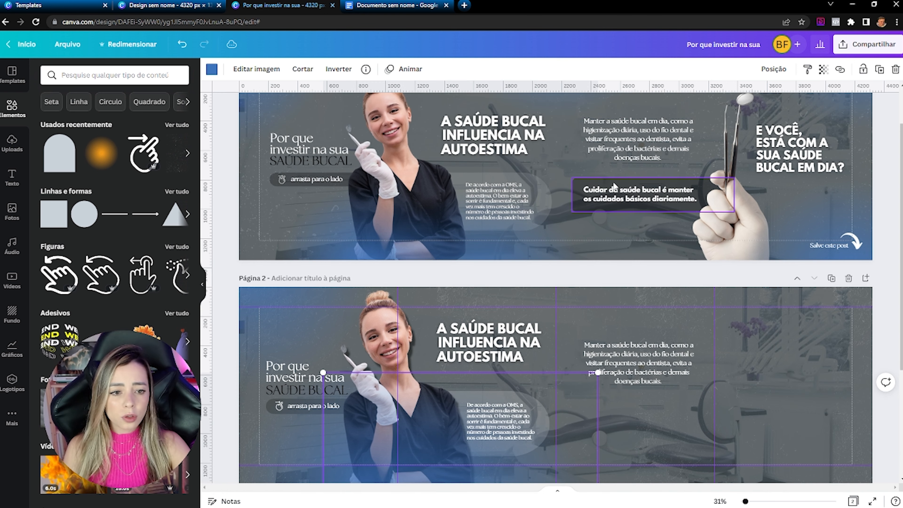
click(180, 192)
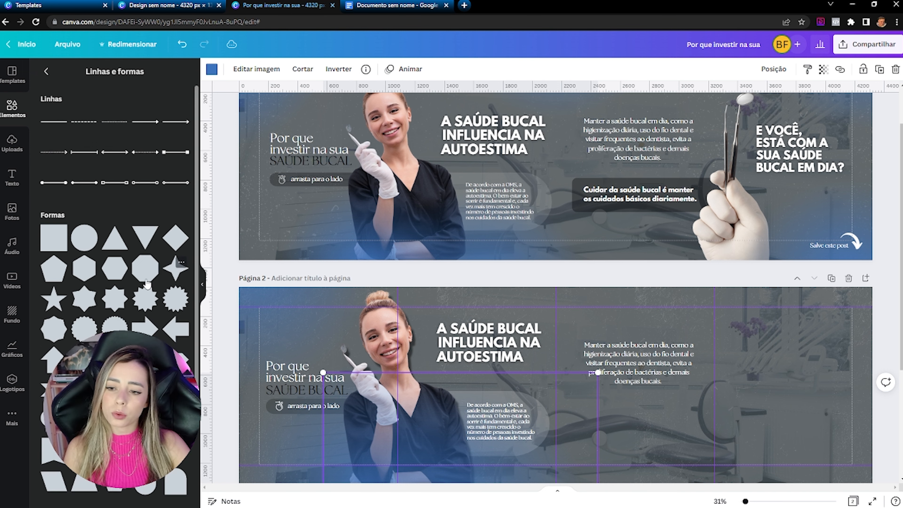
click(54, 97)
scroll(542, 359, down, 2)
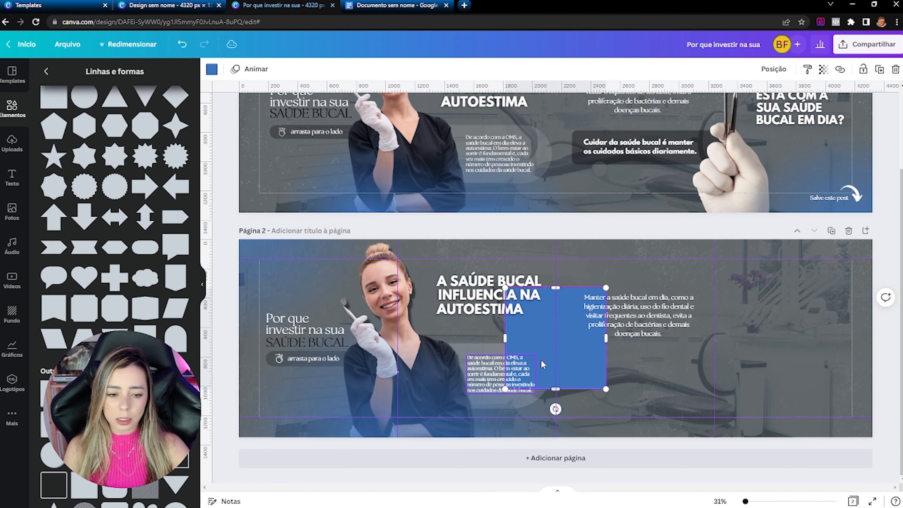
drag(579, 354, 659, 383)
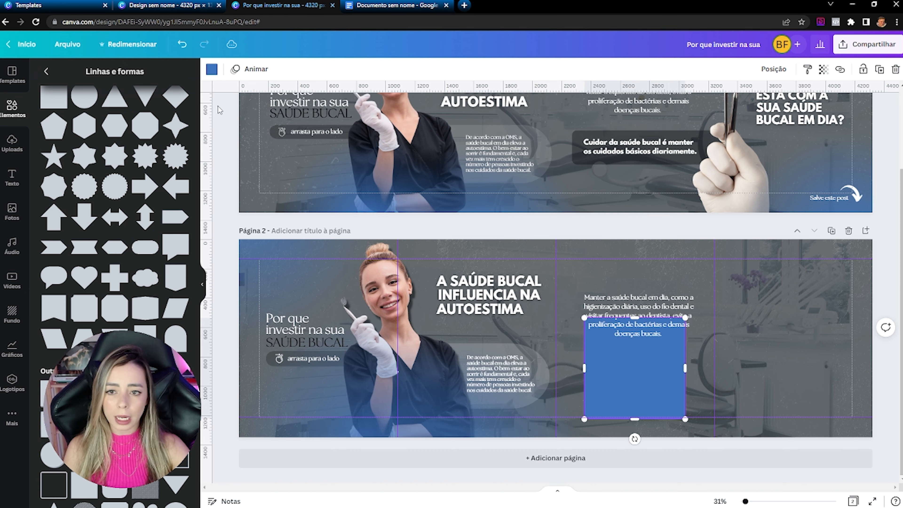
Make the rounded square black and partly transparent, and reshape it into a wide, low box below the paragraph
click(212, 69)
click(76, 119)
click(824, 69)
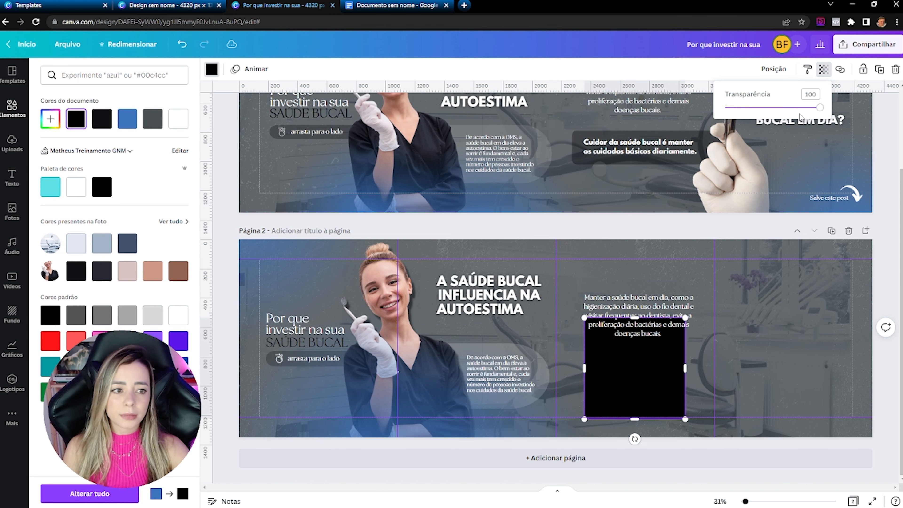
click(768, 107)
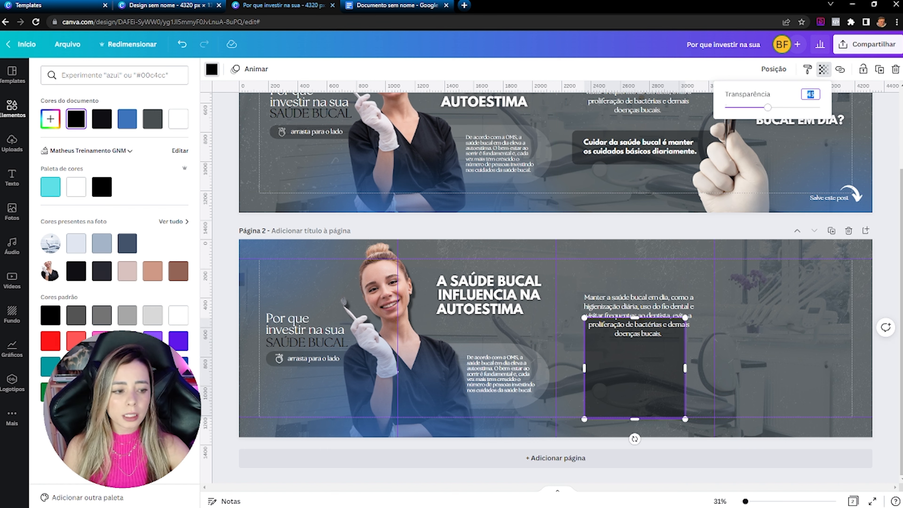
drag(636, 318, 669, 368)
drag(609, 368, 576, 370)
drag(710, 368, 739, 370)
Copy the "Cuidar da saúde bucal é manter os cuidados básicos diariamente." text from page 1 onto the dark box on page 2
click(633, 160)
drag(633, 162, 650, 399)
click(733, 316)
Search the elements for "dentista" and filter the results to cutout photos only
scroll(733, 316, up, 3)
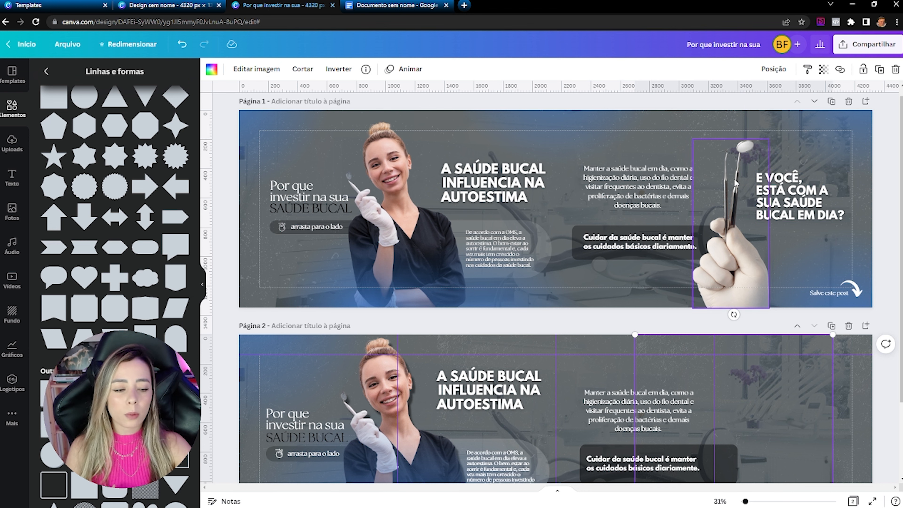
scroll(711, 380, down, 3)
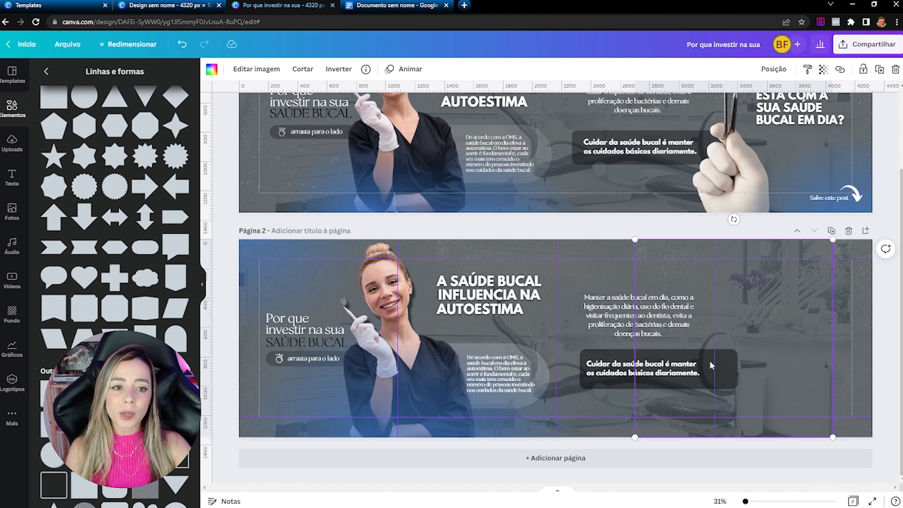
click(11, 137)
click(12, 106)
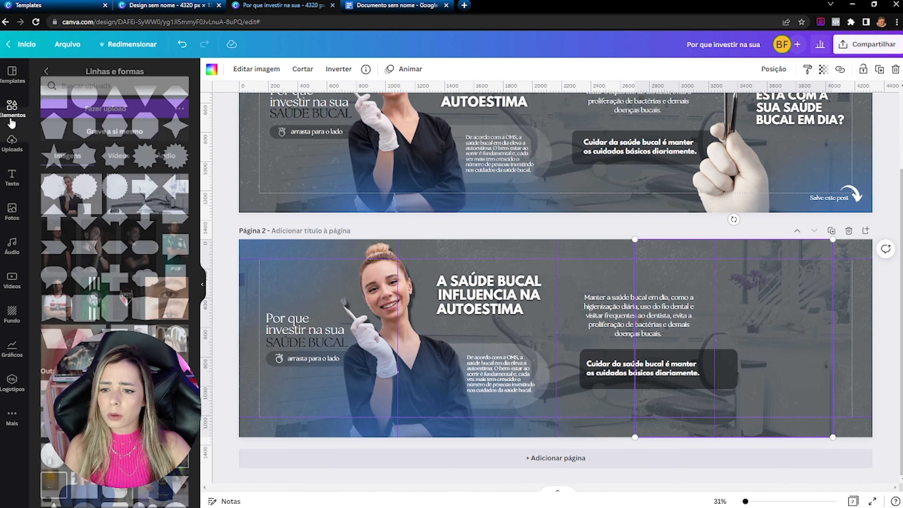
click(37, 75)
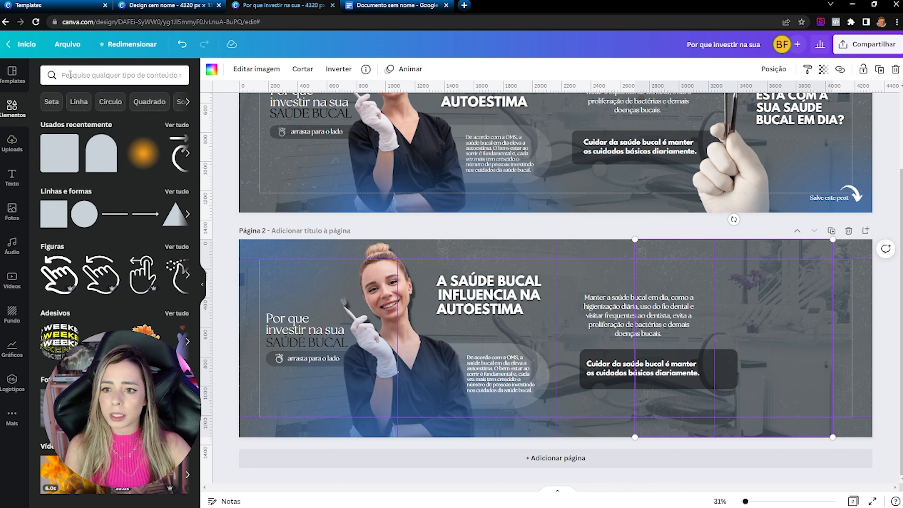
click(71, 74)
click(114, 196)
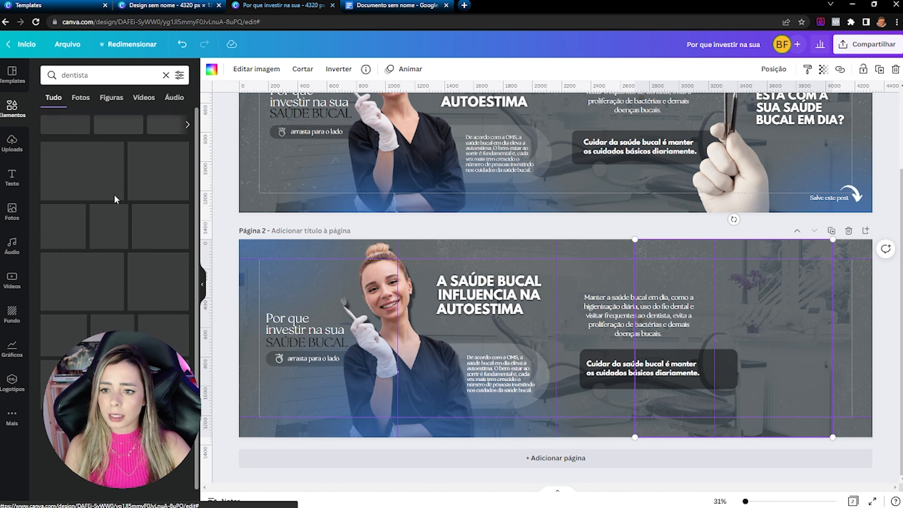
click(180, 75)
click(58, 283)
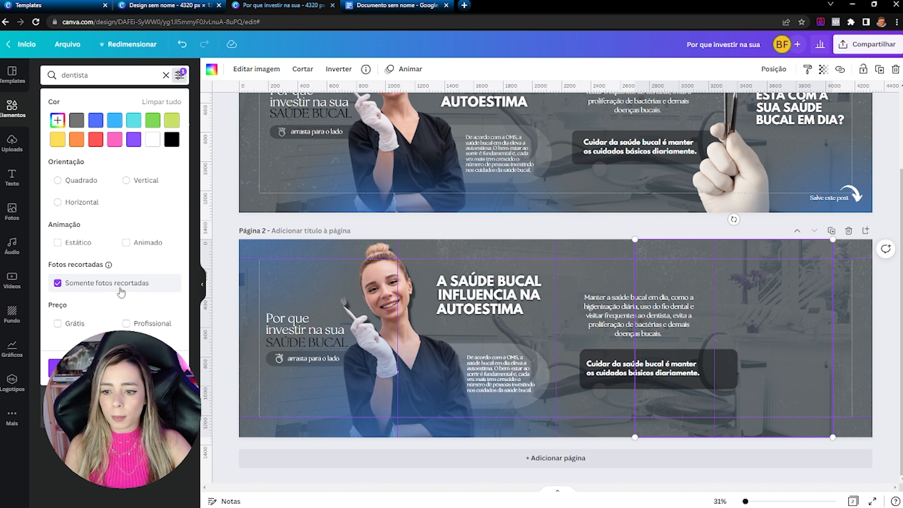
click(57, 369)
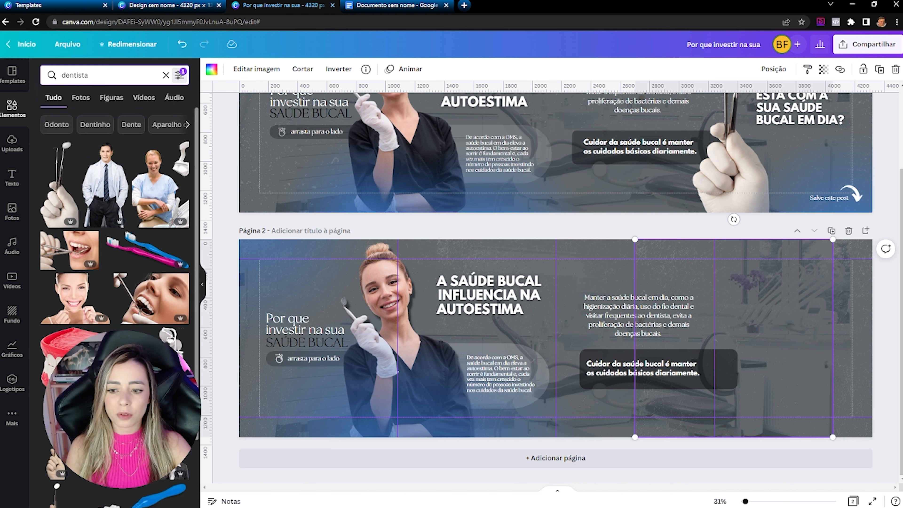
Add the gloved hand holding dental instruments at page 2's lower edge, between the third and fourth sections, and enlarge it slightly
click(57, 201)
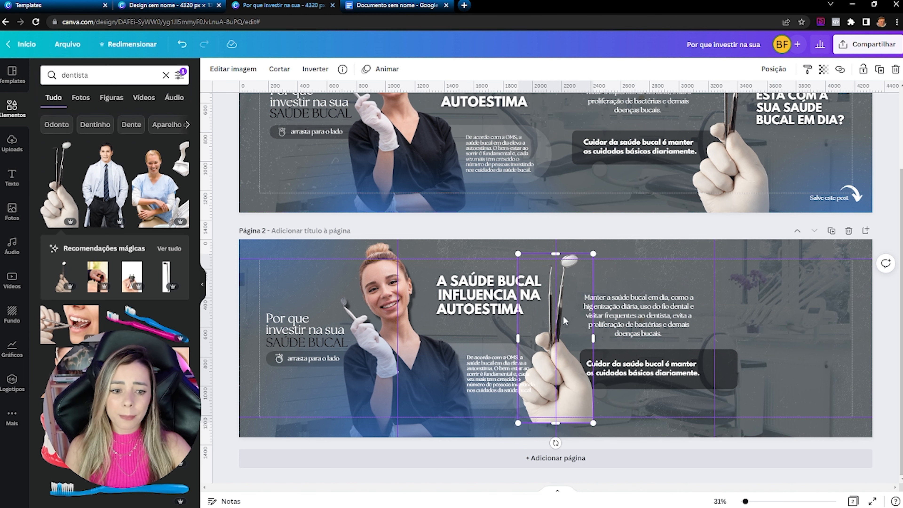
drag(565, 322, 744, 334)
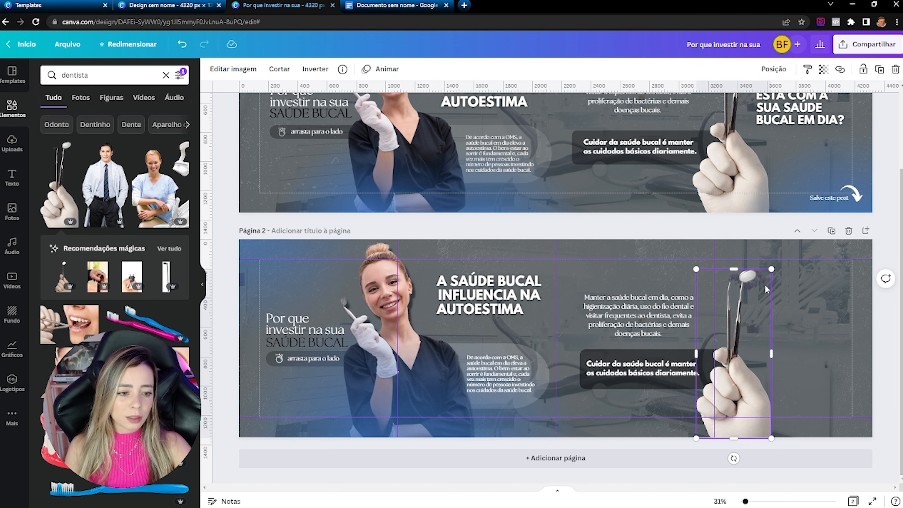
drag(771, 266, 778, 256)
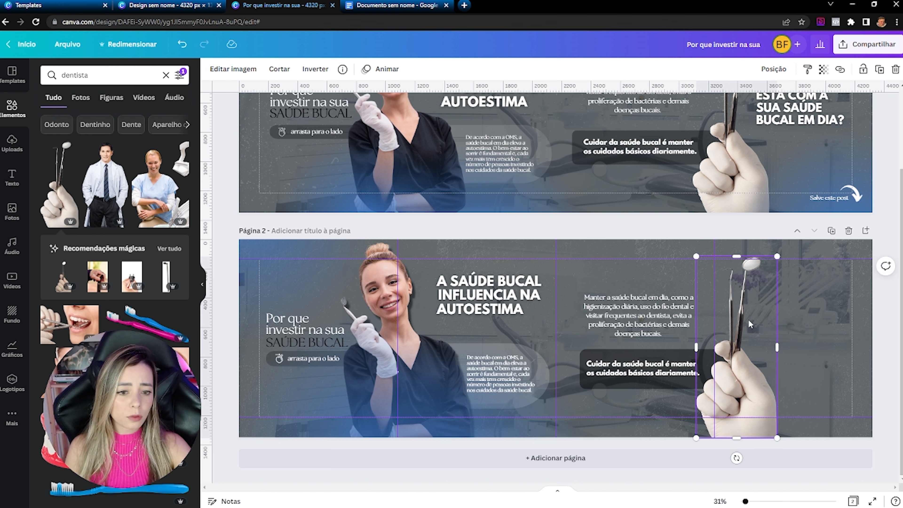
Apply a shadow effect (Sombras) to the gloved hand photo on page 2
click(232, 69)
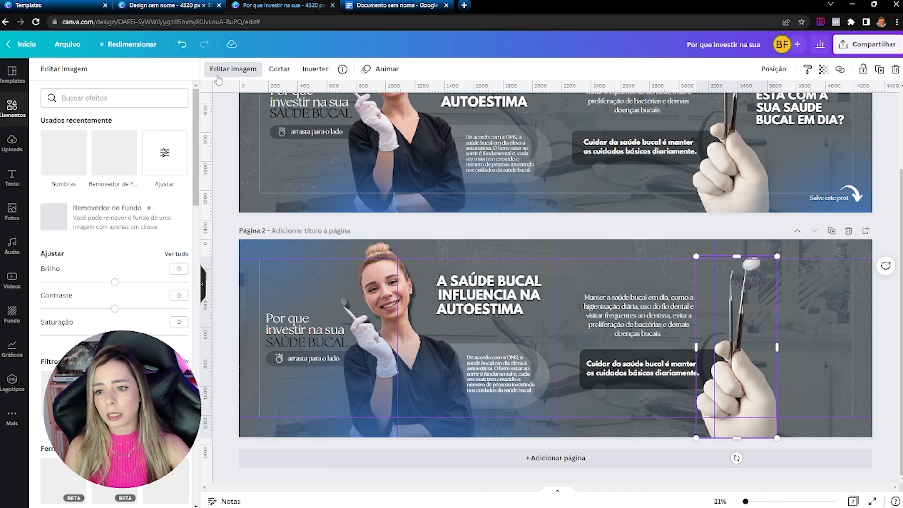
click(64, 153)
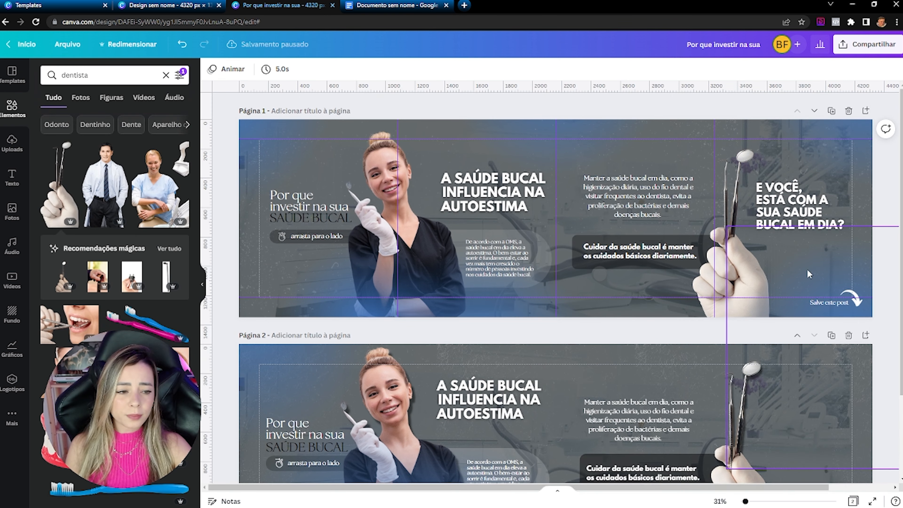
scroll(826, 283, down, 1)
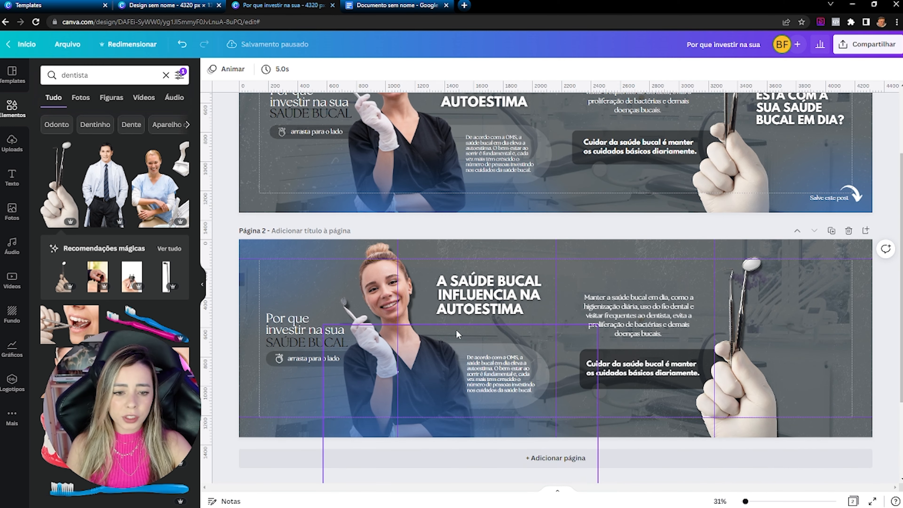
Duplicate the blue glow to the lower-right and upper-right corners of page 2, behind the gloved hand
click(299, 256)
drag(299, 256, 817, 405)
drag(769, 385, 766, 389)
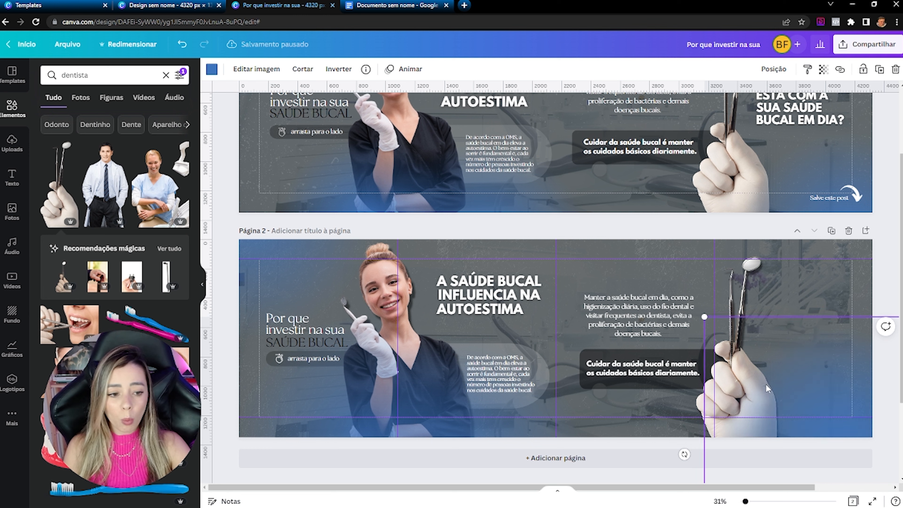
drag(842, 409, 858, 146)
click(824, 227)
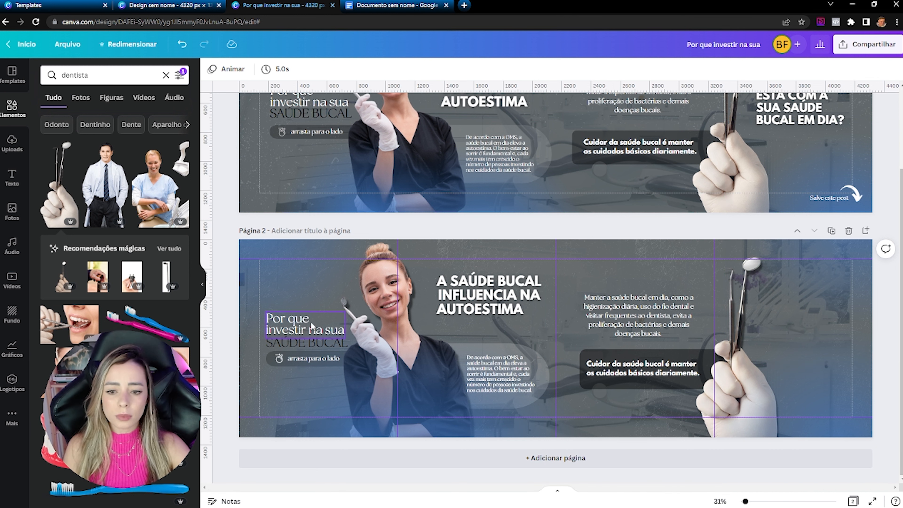
Copy the "arrasta para o lado" text to page 2's lower-right corner and change it to "Salve este post"
click(314, 358)
drag(315, 360, 829, 432)
text(Salve este pos)
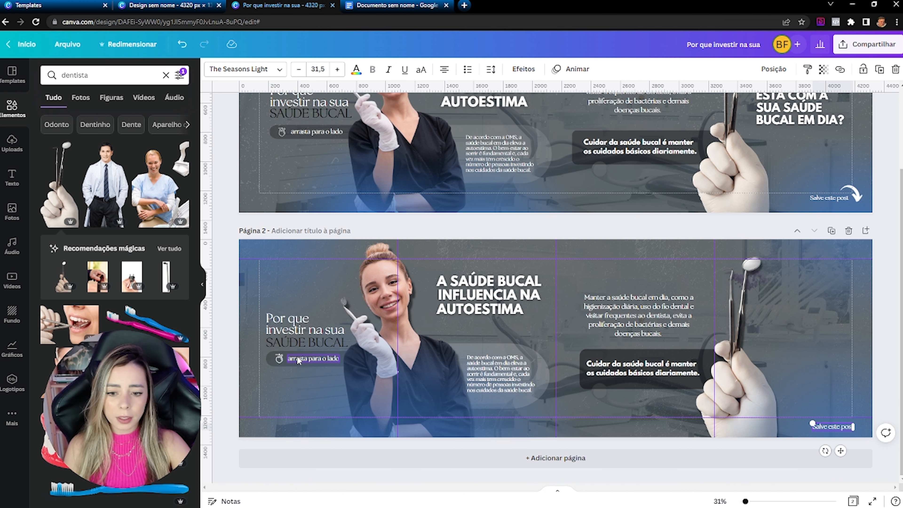
Search the elements for "seta" and add the thick white curved arrow beside the gloved hand on page 2
click(166, 74)
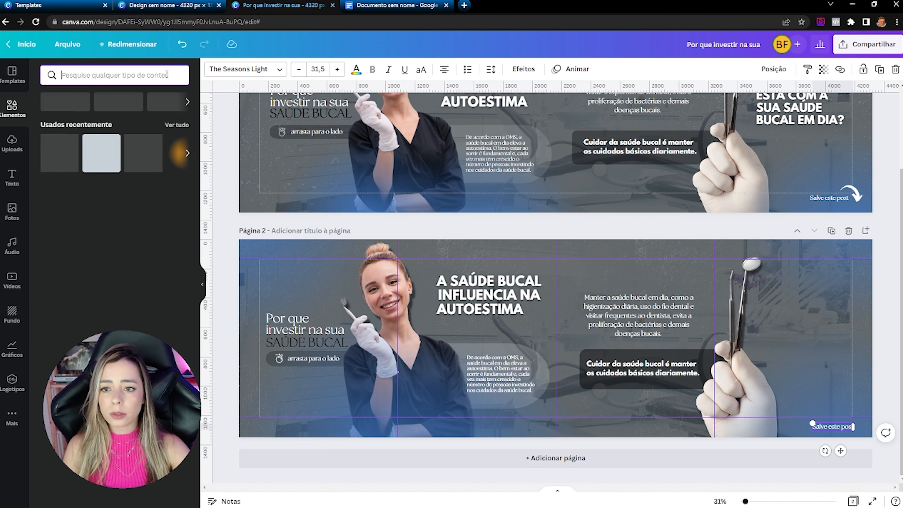
text(seta)
key(Return)
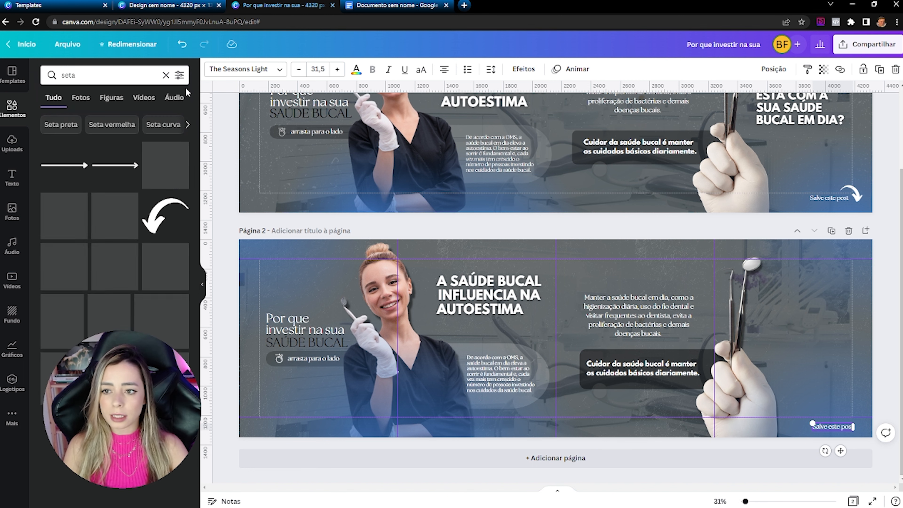
click(148, 225)
drag(556, 340, 821, 361)
Flip the curved arrow horizontally, tilt it slightly and place it at the end of the "Salve este post" text
click(339, 69)
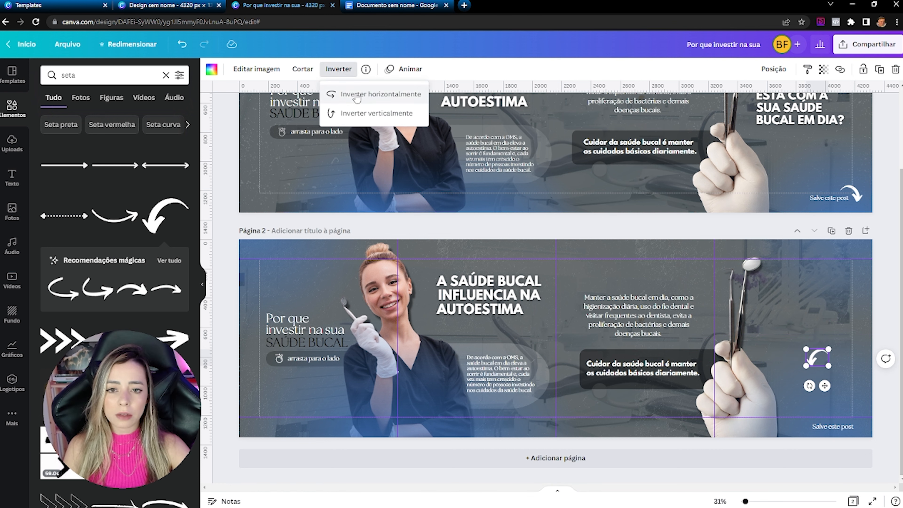
drag(829, 365, 825, 402)
drag(821, 359, 854, 412)
click(843, 425)
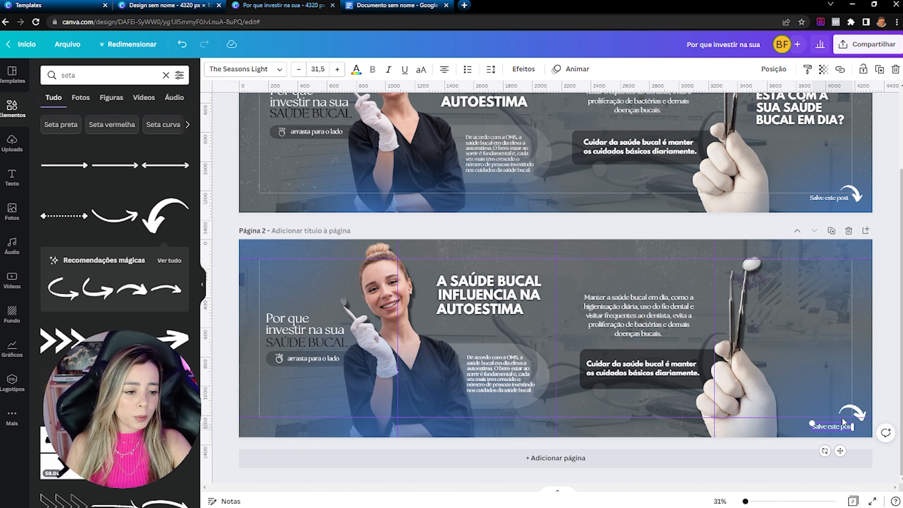
click(865, 415)
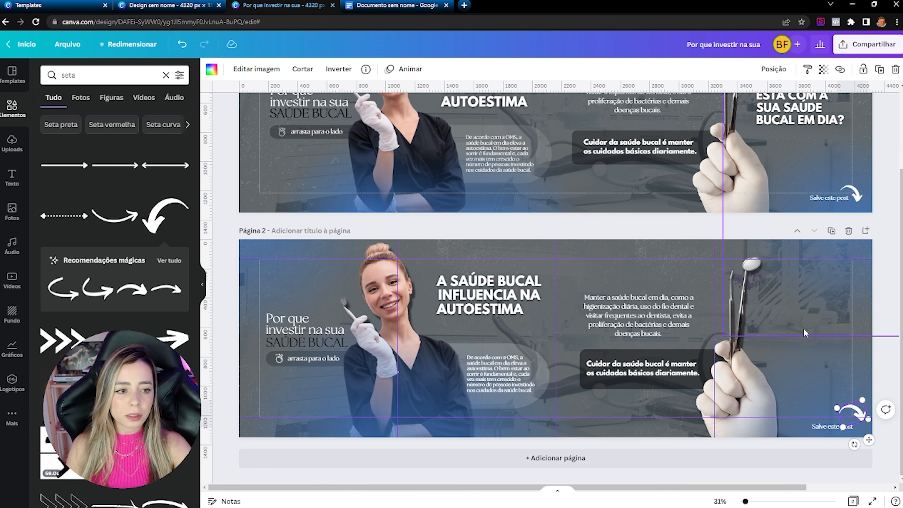
Copy the "E você, está com a sua saúde bucal em dia?" heading from page 1 to page 2, beside the gloved hand
scroll(805, 334, up, 3)
click(787, 201)
key(ctrl+v)
drag(787, 202, 786, 414)
scroll(781, 370, down, 3)
drag(806, 323, 810, 327)
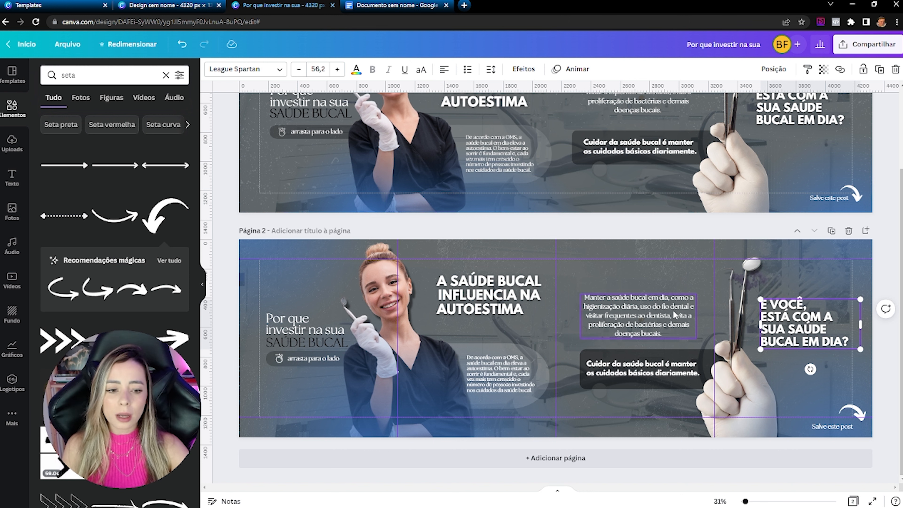
mouse_move(806, 322)
mouse_down()
mouse_move(825, 322)
mouse_move(806, 320)
mouse_up()
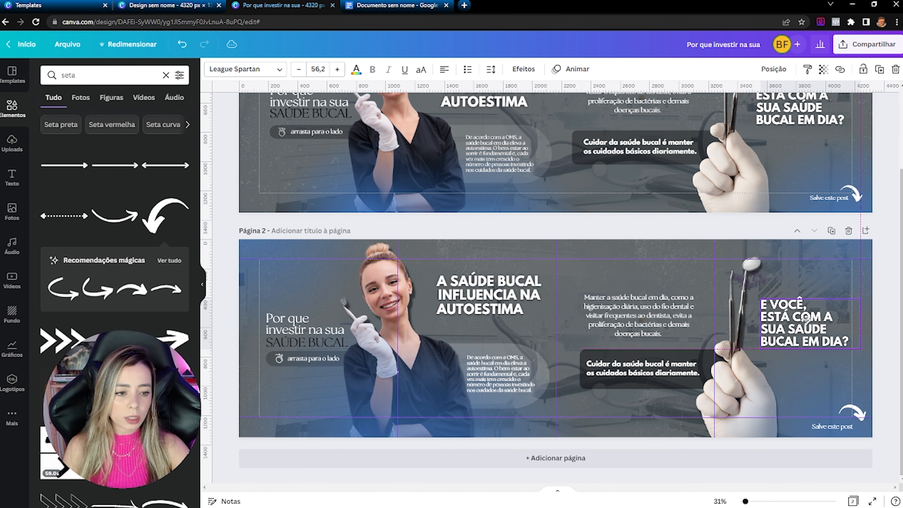
Hide the rulers and guide lines on the design
click(565, 231)
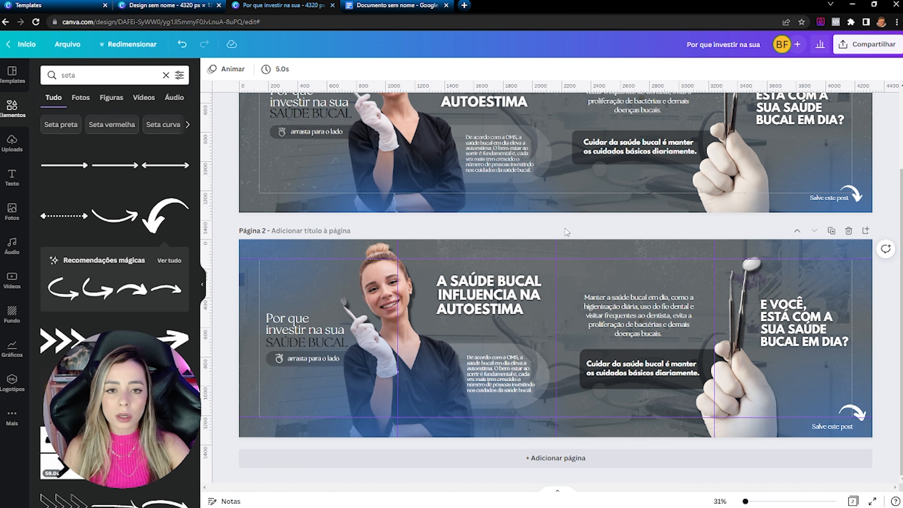
click(68, 45)
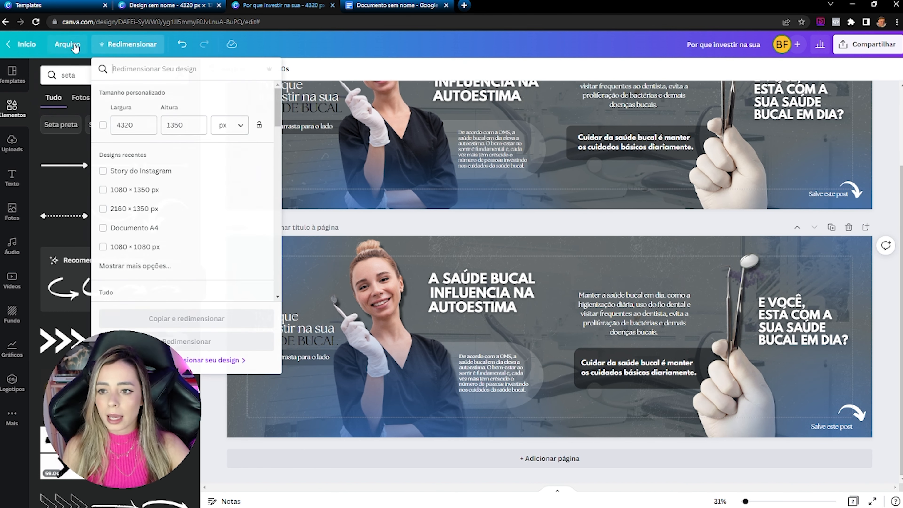
click(76, 48)
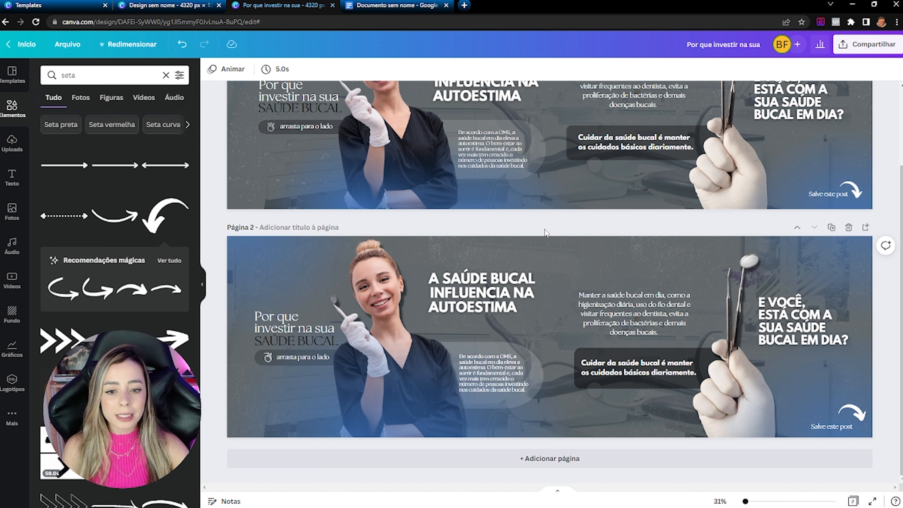
Download only page 1 of the design as a PNG at size 3 (12960 x 4050 px)
scroll(824, 106, up, 3)
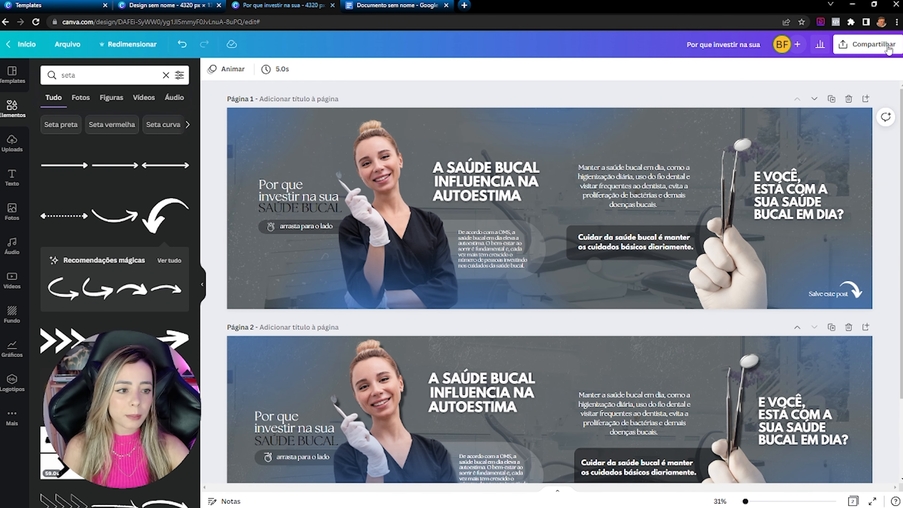
click(871, 45)
click(743, 281)
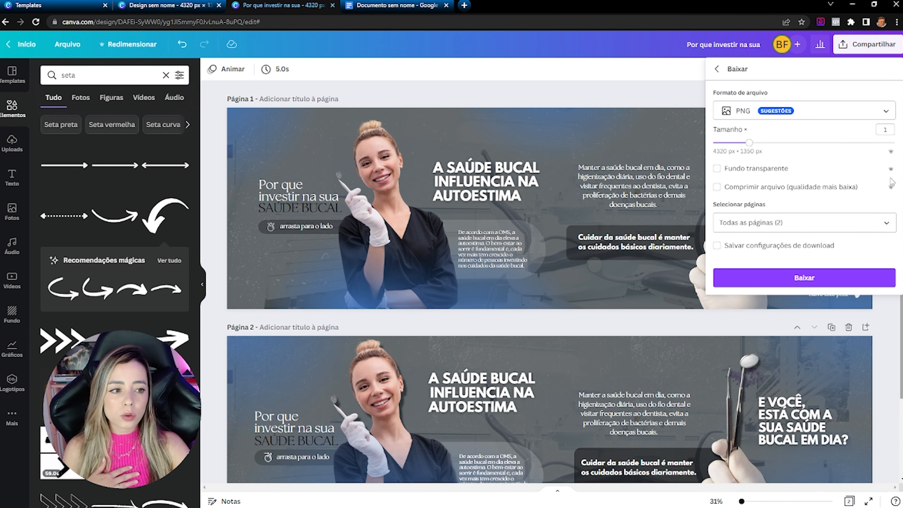
drag(749, 142, 883, 153)
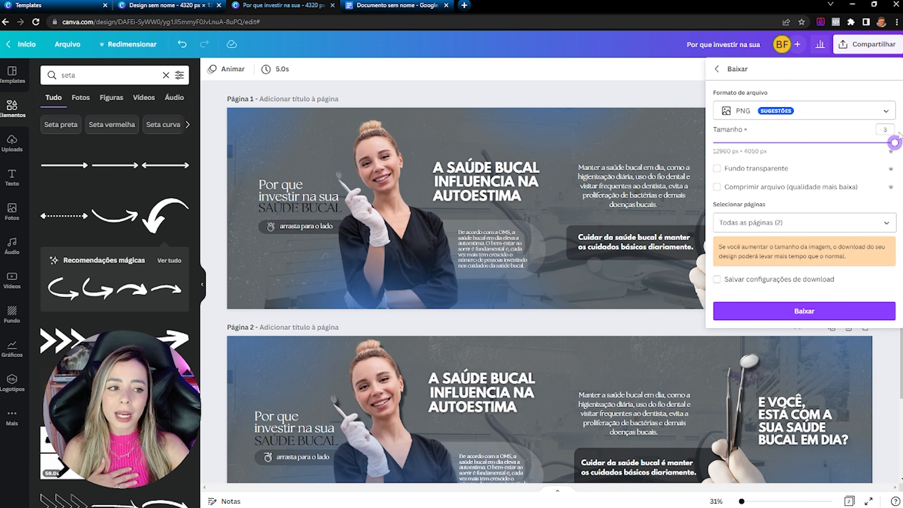
click(748, 217)
click(754, 275)
click(761, 334)
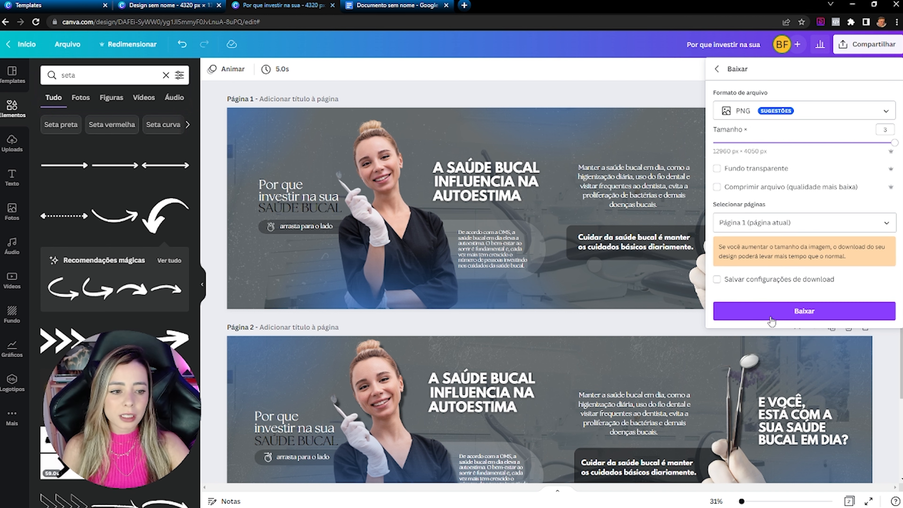
click(772, 318)
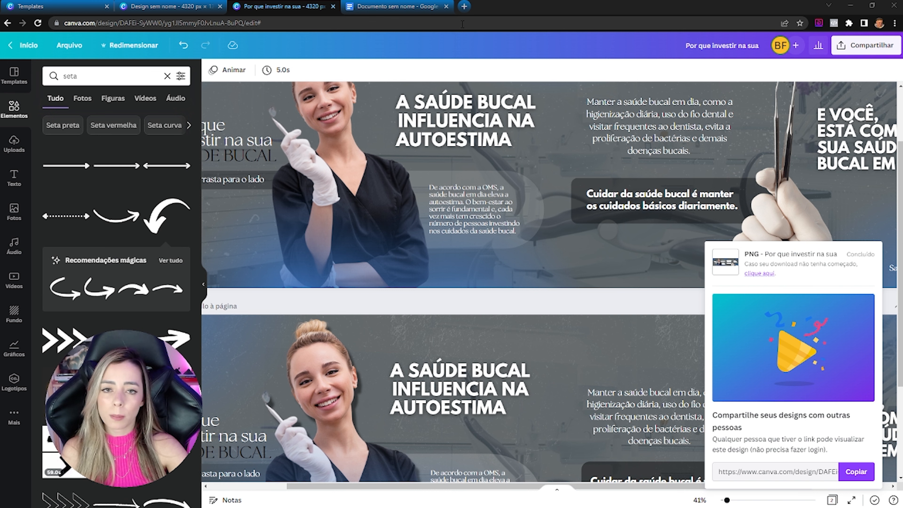
Search Google for "pine tools" in a new browser tab and open the PineTools website
click(464, 6)
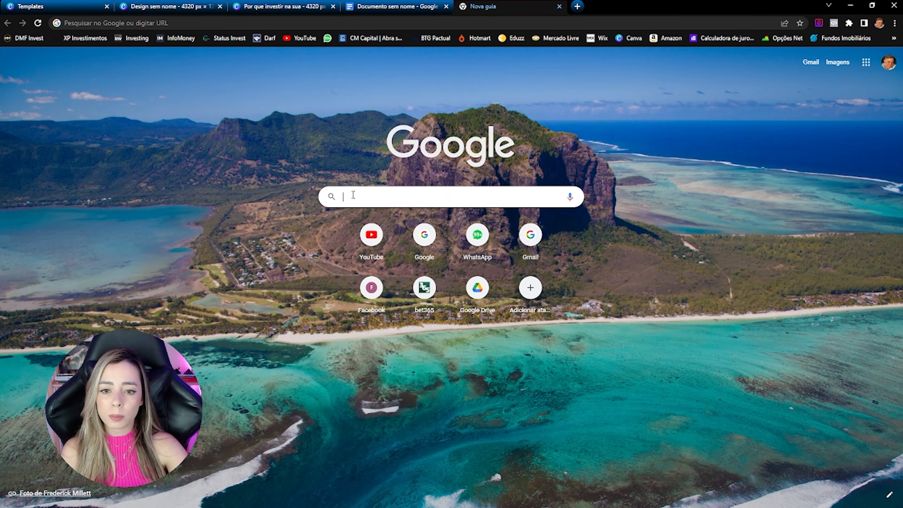
click(355, 194)
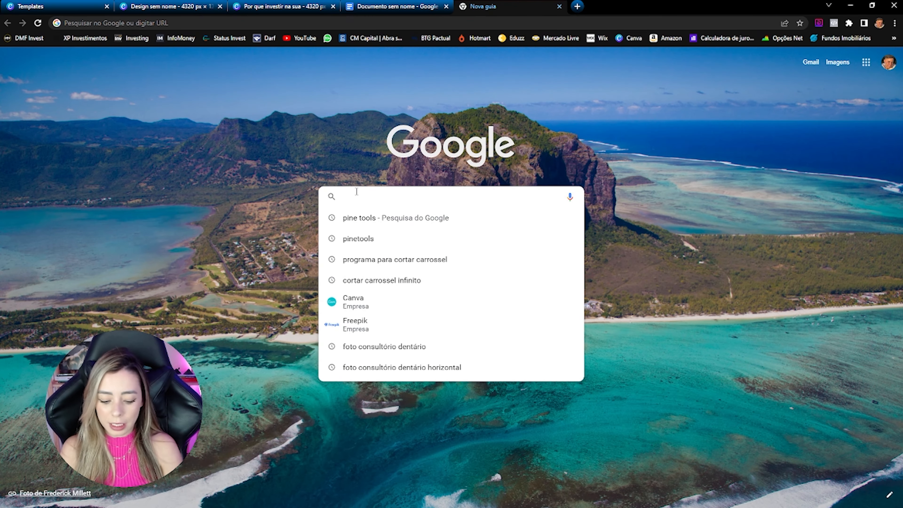
text(pine tools)
key(Return)
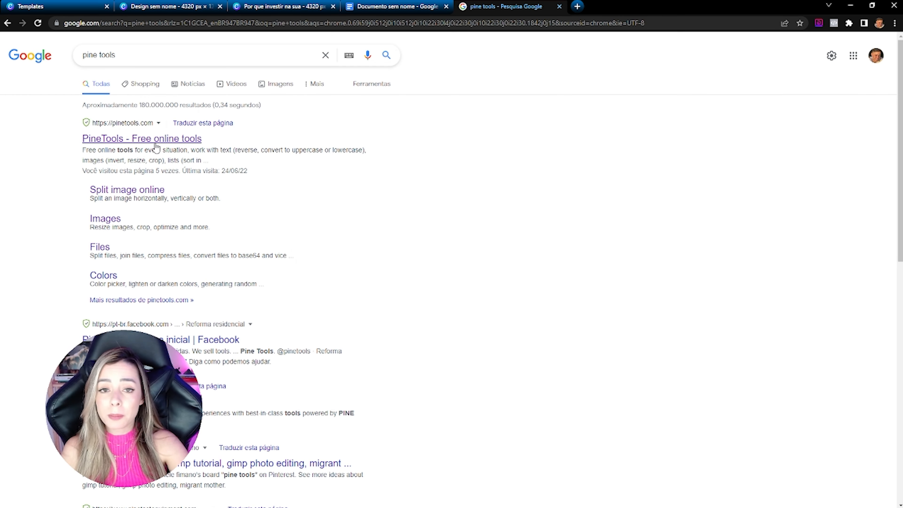
click(155, 146)
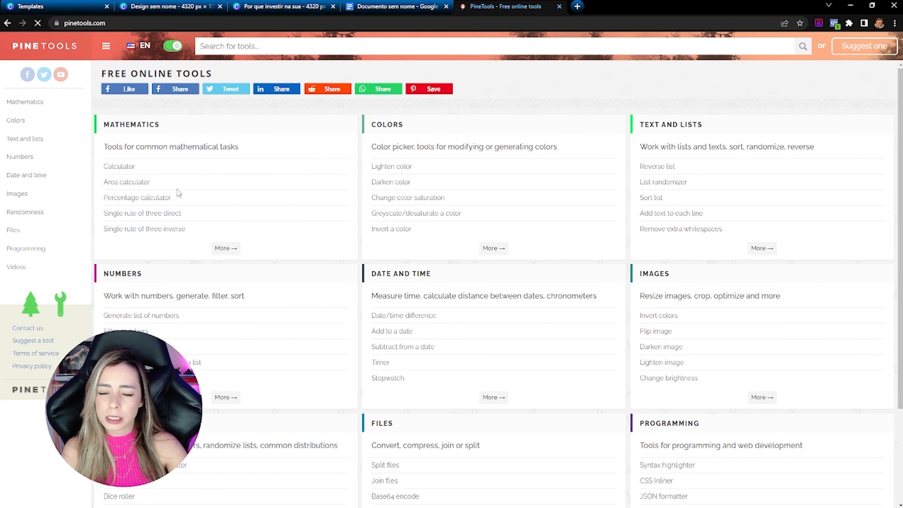
Find the split image tool among the PineTools image tools and open it
click(16, 195)
scroll(248, 274, down, 15)
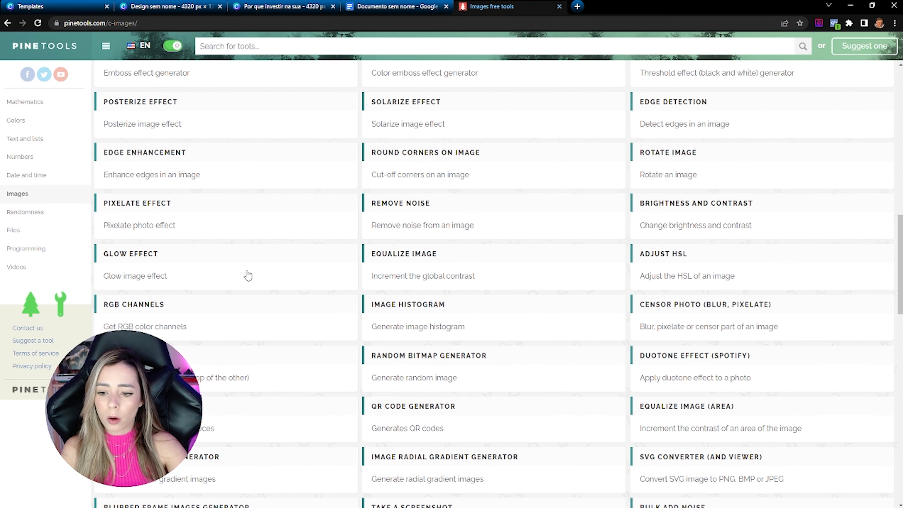
scroll(248, 276, down, 1)
click(142, 368)
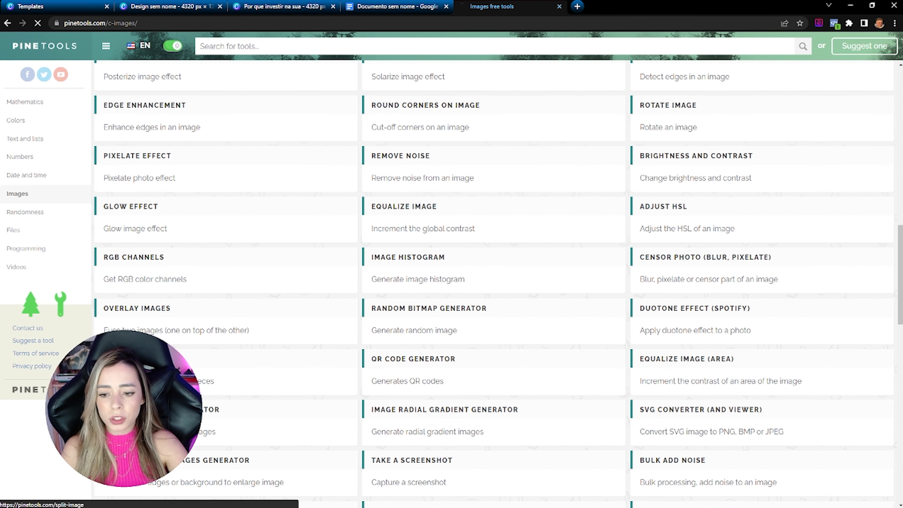
Load "Por que investir na sua.png" from the Downloads folder as the input image
click(135, 291)
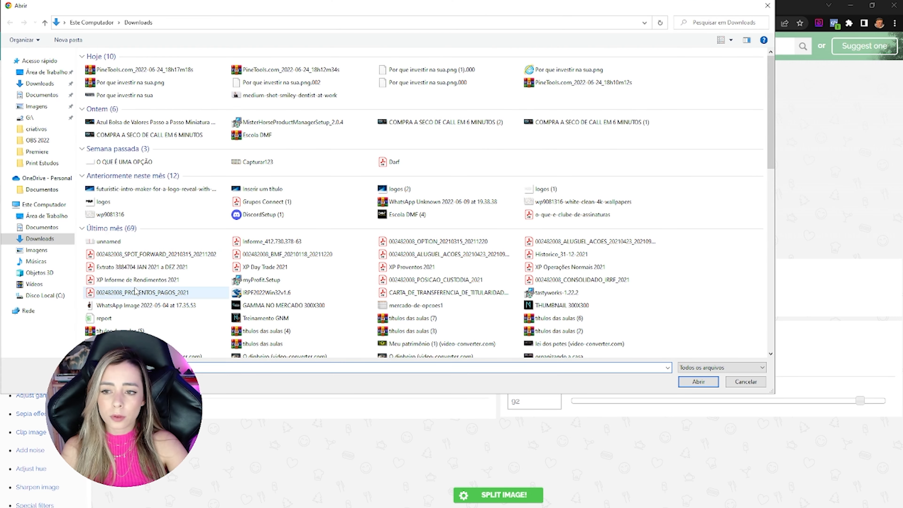
double_click(148, 95)
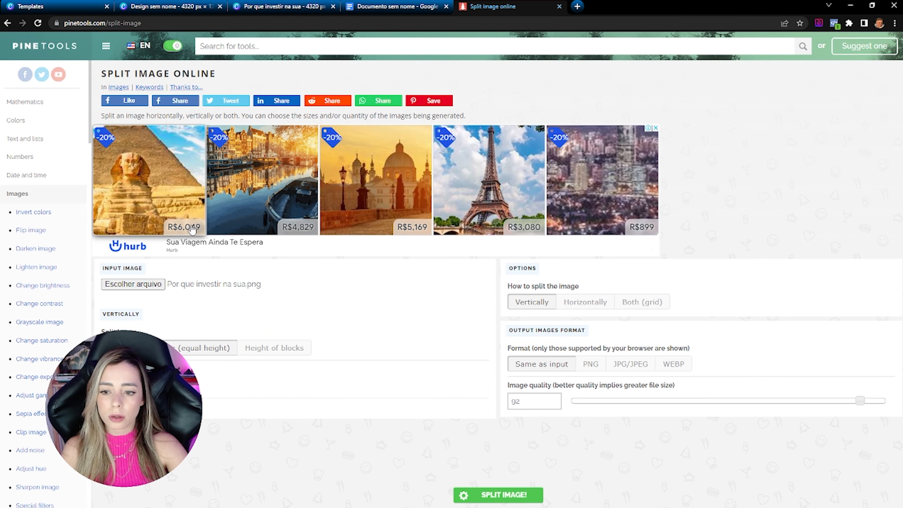
scroll(328, 342, down, 2)
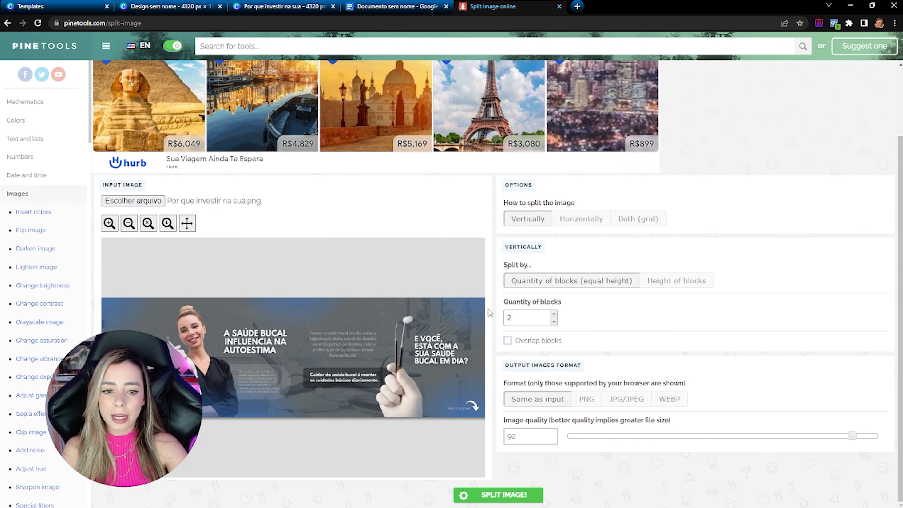
Split the image horizontally into 4 blocks of equal width with PNG as the output format
click(585, 223)
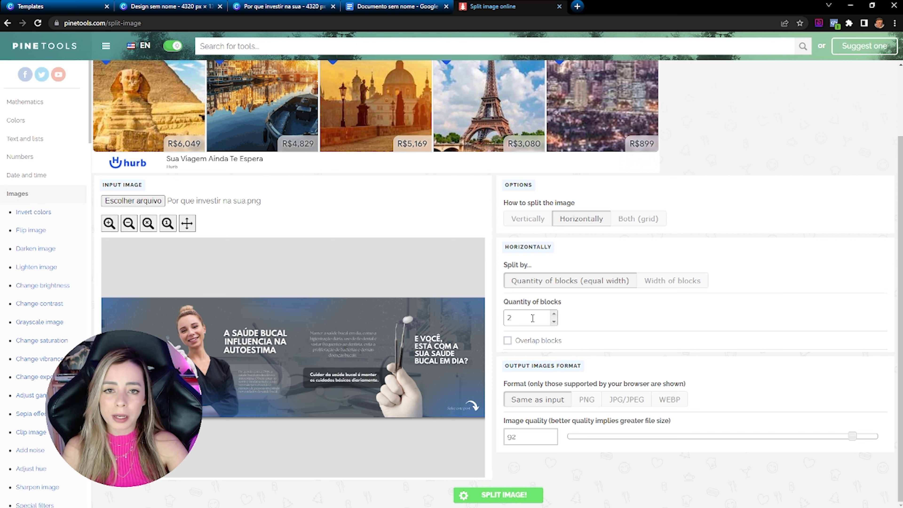
click(554, 314)
click(554, 315)
click(587, 400)
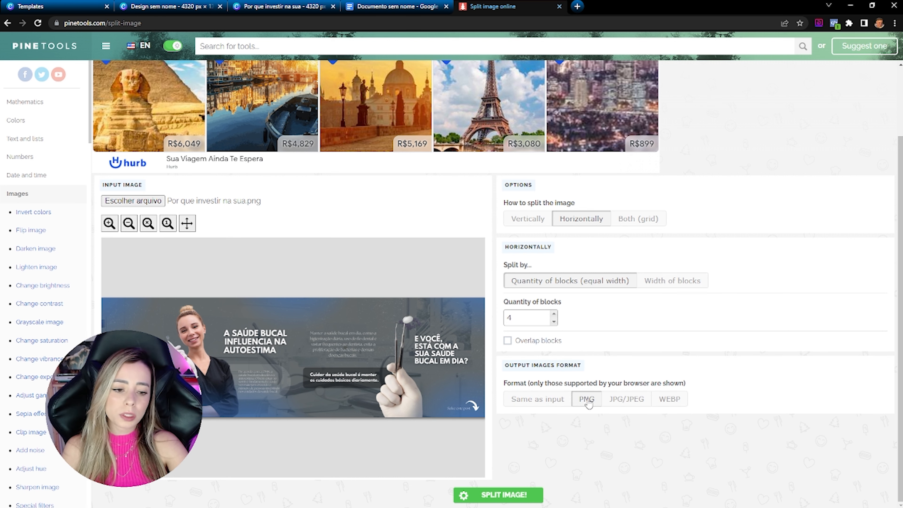
click(503, 497)
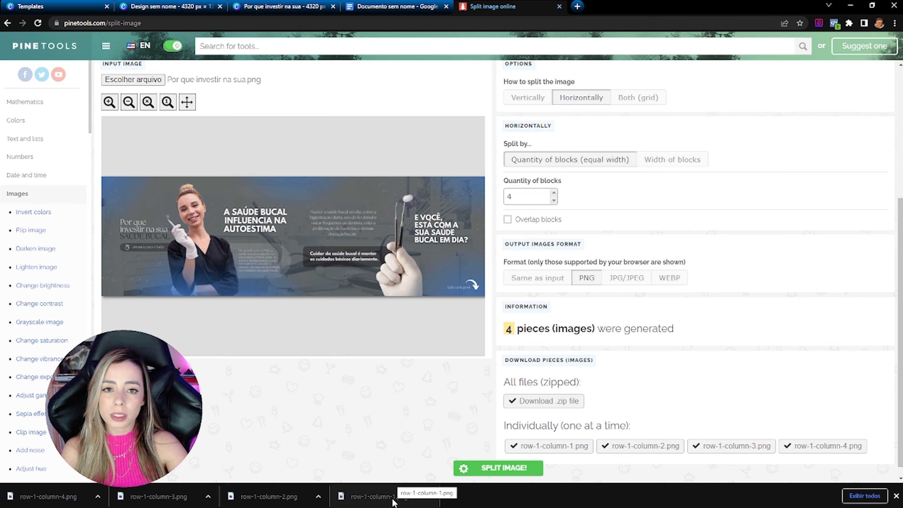
View the downloaded carousel slices one after another, starting with row-1-column-4.png and row-1-column-3.png
click(46, 496)
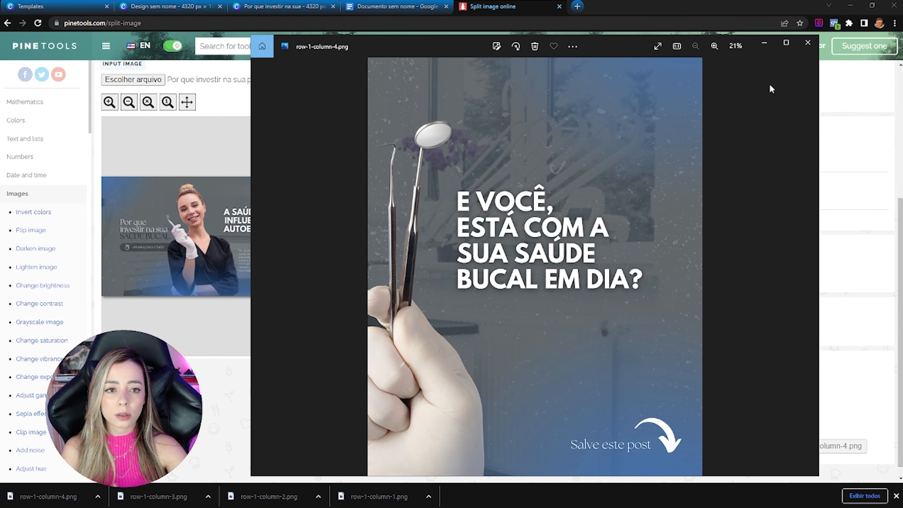
click(808, 42)
click(174, 497)
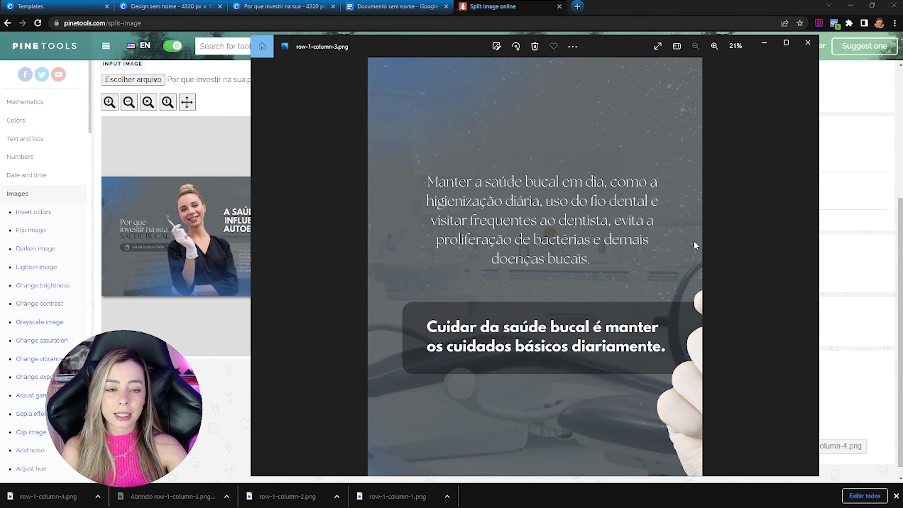
click(808, 42)
click(288, 496)
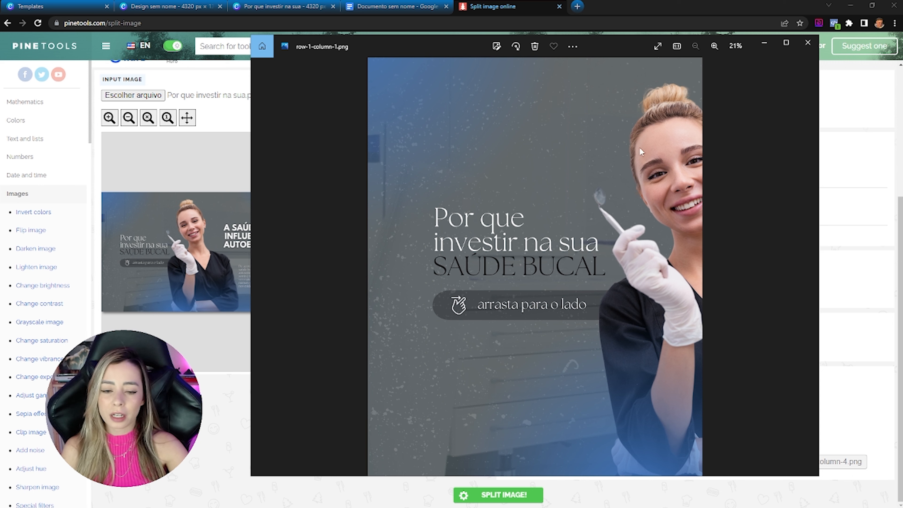
Open the Downloads folder in File Explorer and select the four row-1-column slices
click(888, 141)
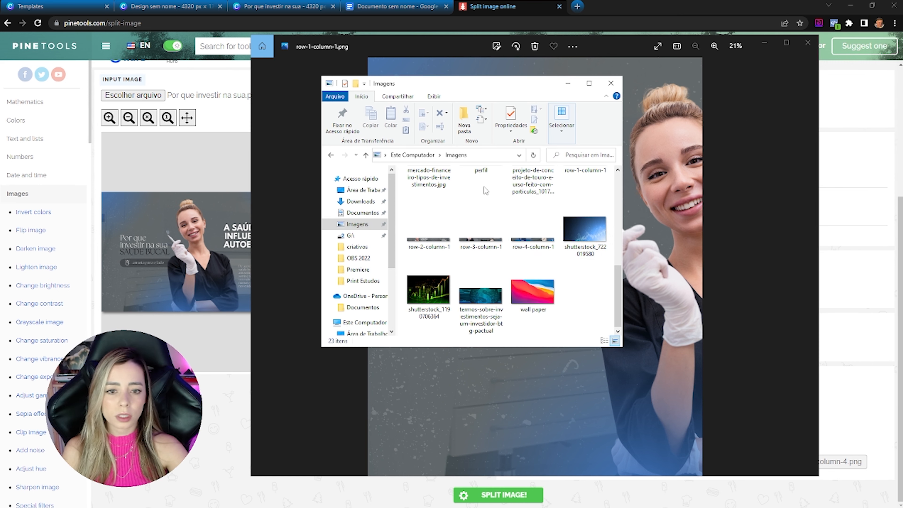
click(361, 201)
drag(401, 200, 559, 208)
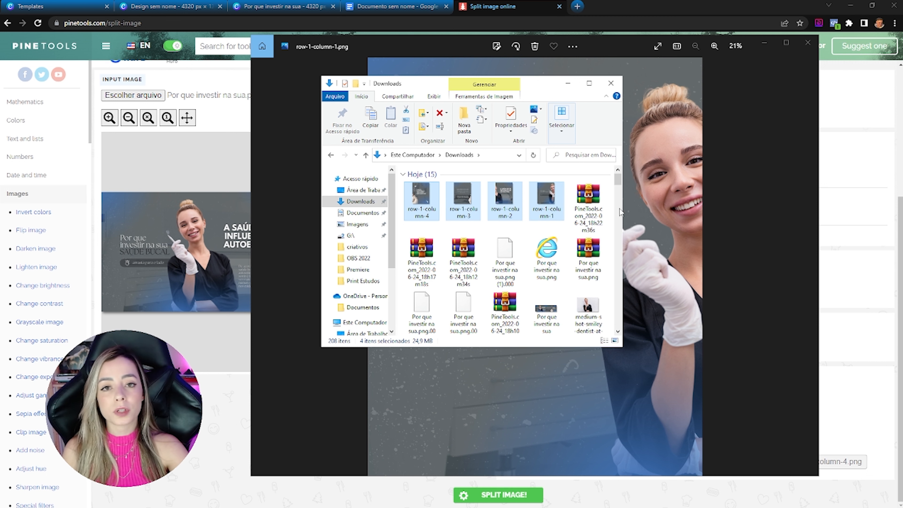